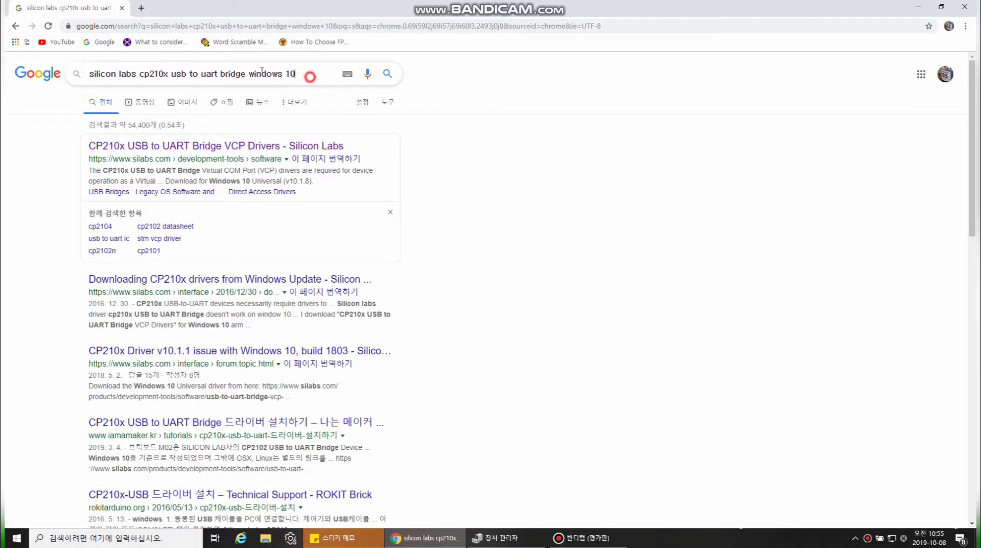
Step: Open the Silicon Labs CP210x USB to UART Bridge VCP Drivers page, review the Windows driver downloads, and go back
{"action": "left_click", "coordinate": [305, 73]}
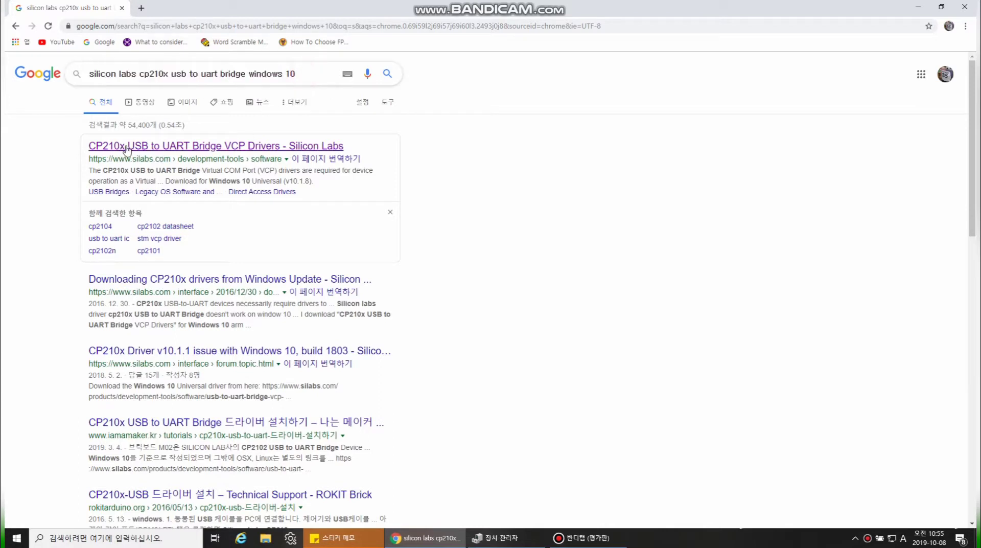
{"action": "left_click", "coordinate": [167, 146]}
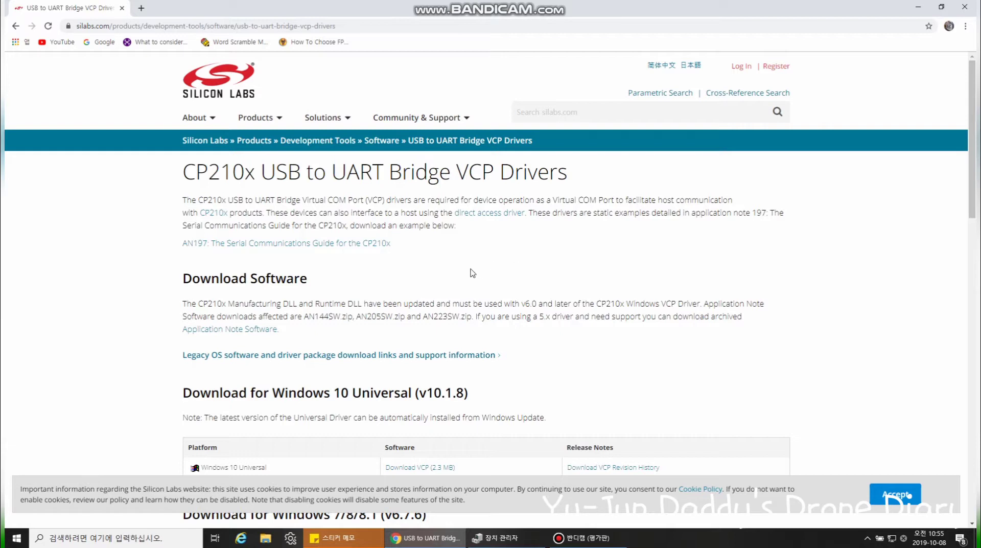
{"action": "scroll", "coordinate": [351, 296], "scroll_direction": "down", "scroll_amount": 5}
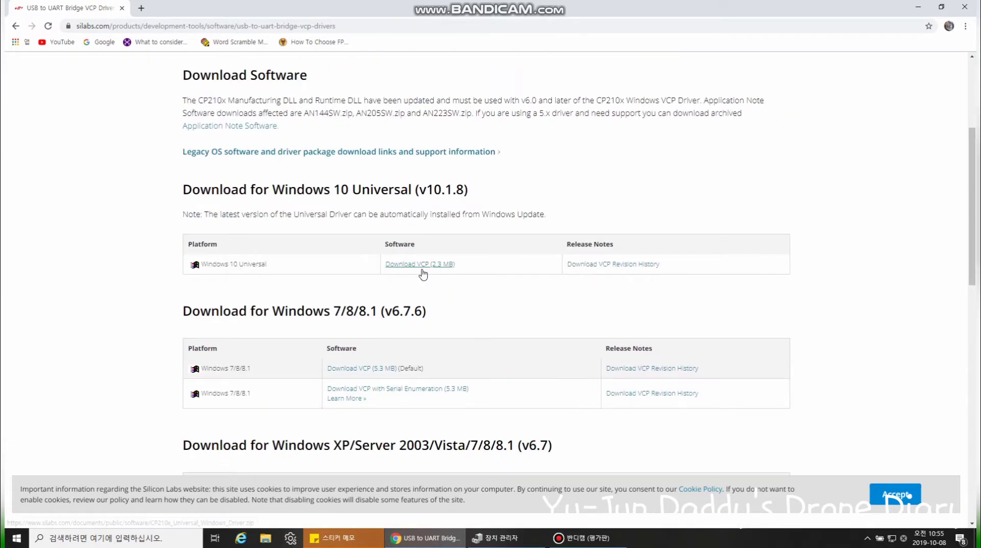
{"action": "scroll", "coordinate": [418, 268], "scroll_direction": "down", "scroll_amount": 1}
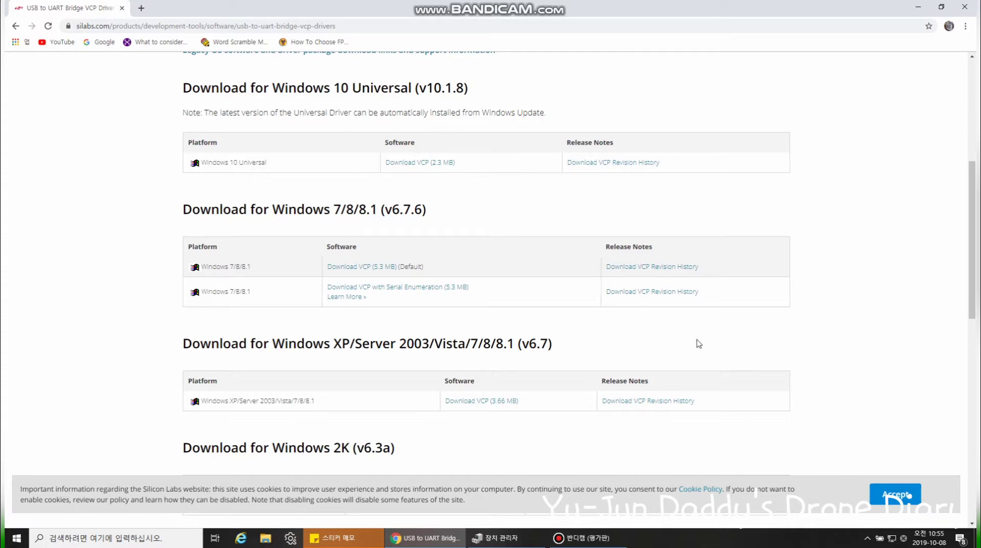
{"action": "scroll", "coordinate": [569, 335], "scroll_direction": "up", "scroll_amount": 6}
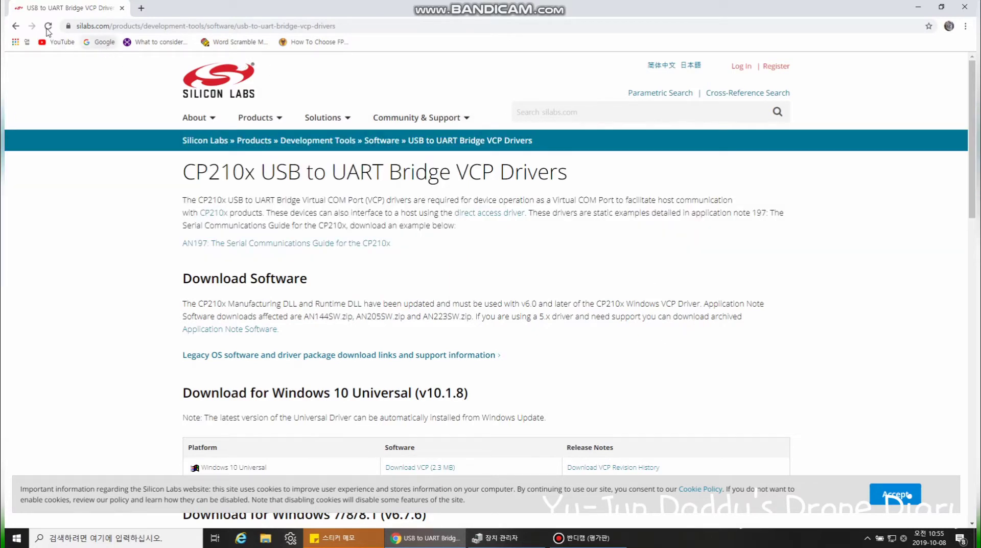
{"action": "left_click", "coordinate": [16, 26]}
{"action": "left_click", "coordinate": [16, 26]}
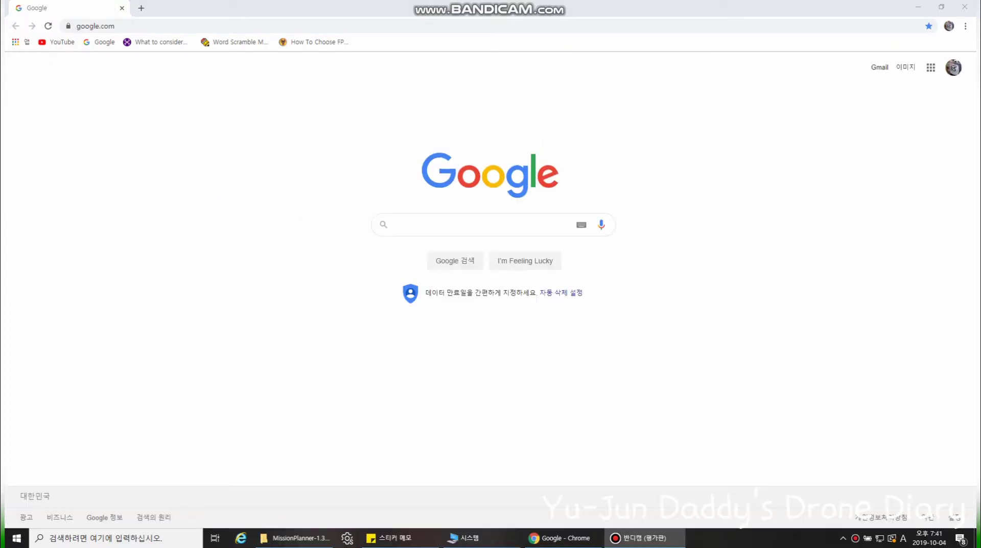
Step: Search Google for "mission planner" and open the Installing Mission Planner page on ardupilot.org
{"action": "left_click", "coordinate": [467, 220]}
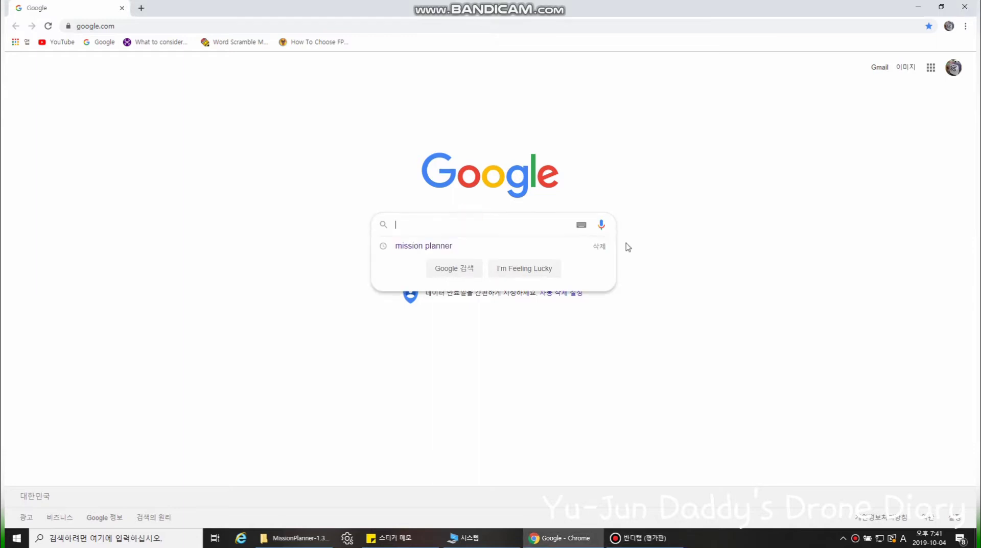
{"action": "left_click", "coordinate": [448, 247]}
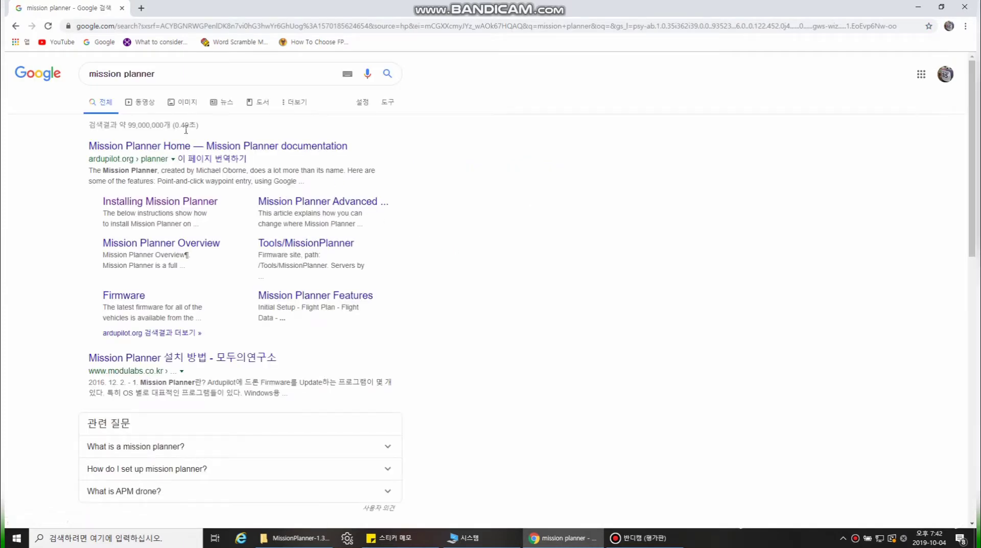
{"action": "left_click", "coordinate": [152, 202]}
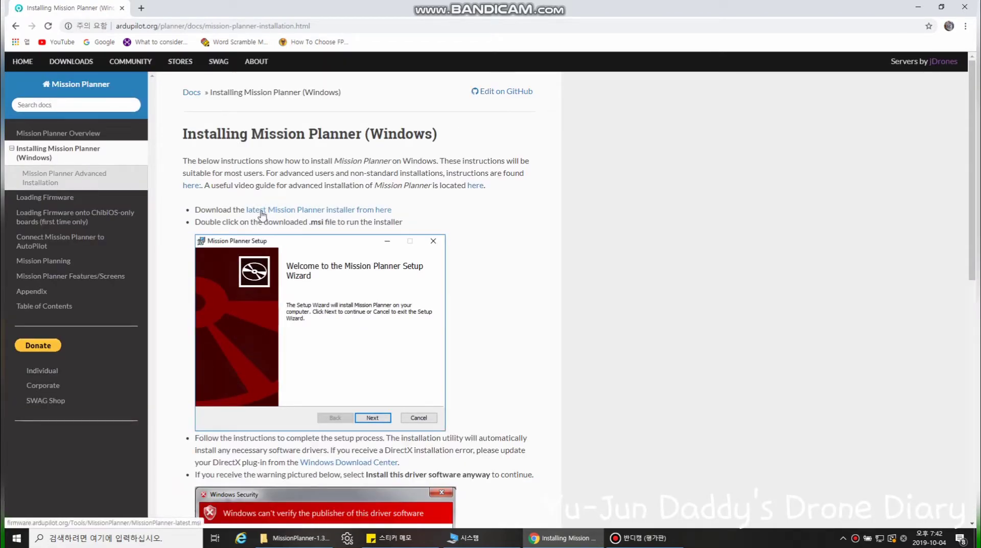
Step: Start downloading the latest Mission Planner installer and cancel the download
{"action": "left_click", "coordinate": [262, 215]}
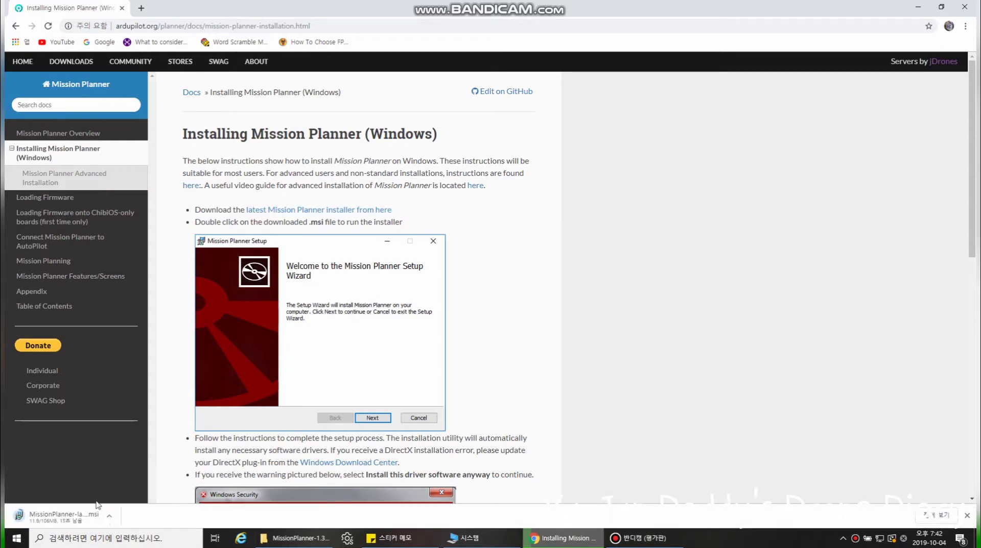
{"action": "left_click", "coordinate": [108, 515]}
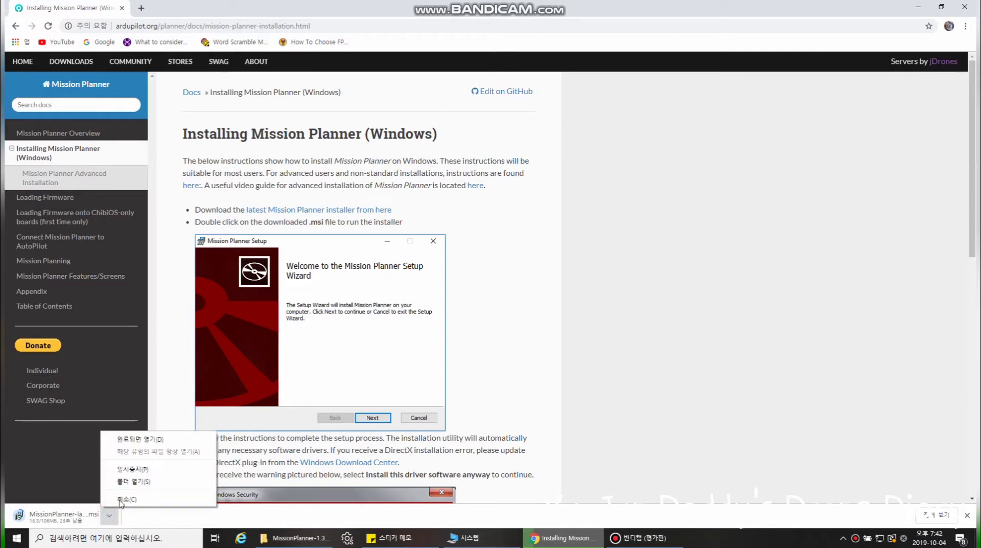
{"action": "left_click", "coordinate": [127, 498]}
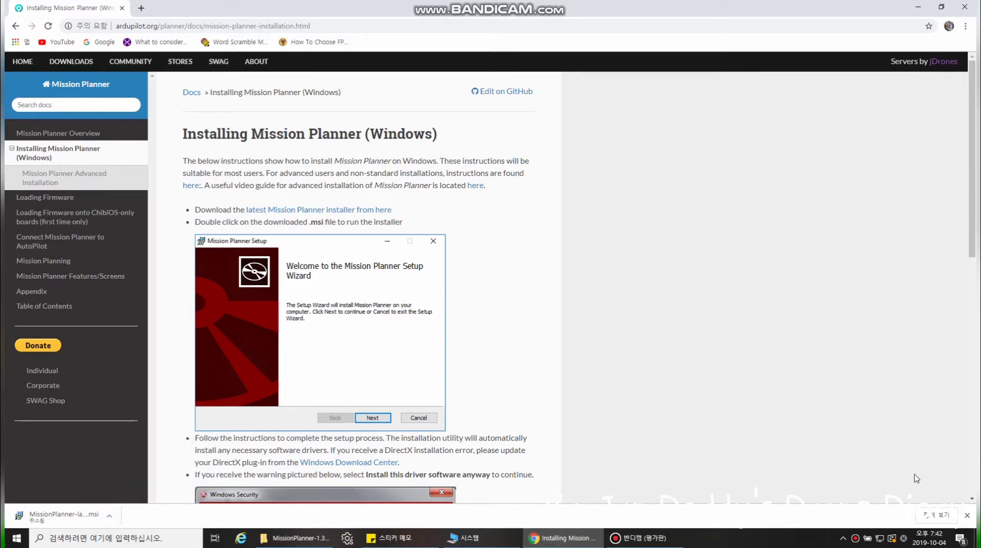
{"action": "left_click", "coordinate": [968, 516]}
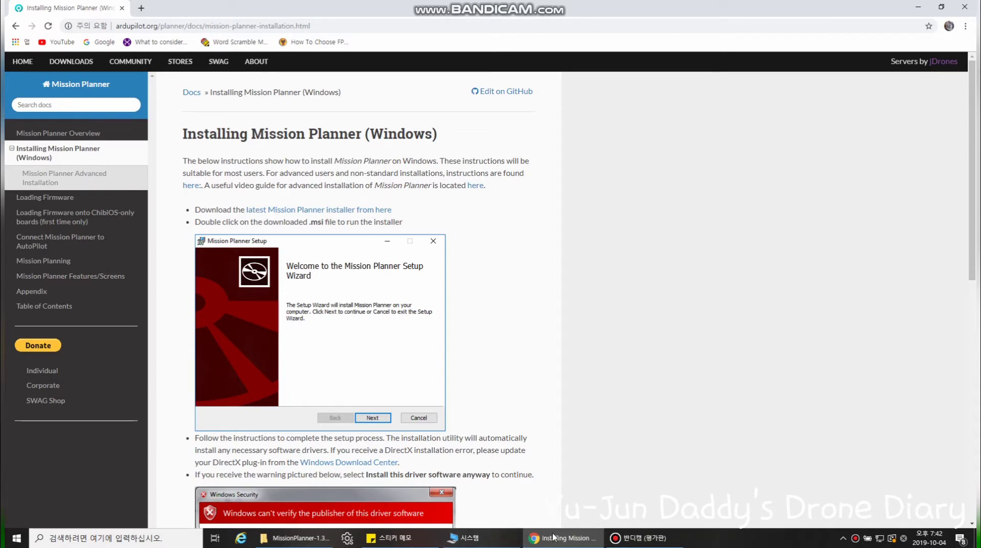
Step: Switch to the MissionPlanner-1.3.55 folder in File Explorer and launch the MissionPlanner application
{"action": "left_click", "coordinate": [277, 542]}
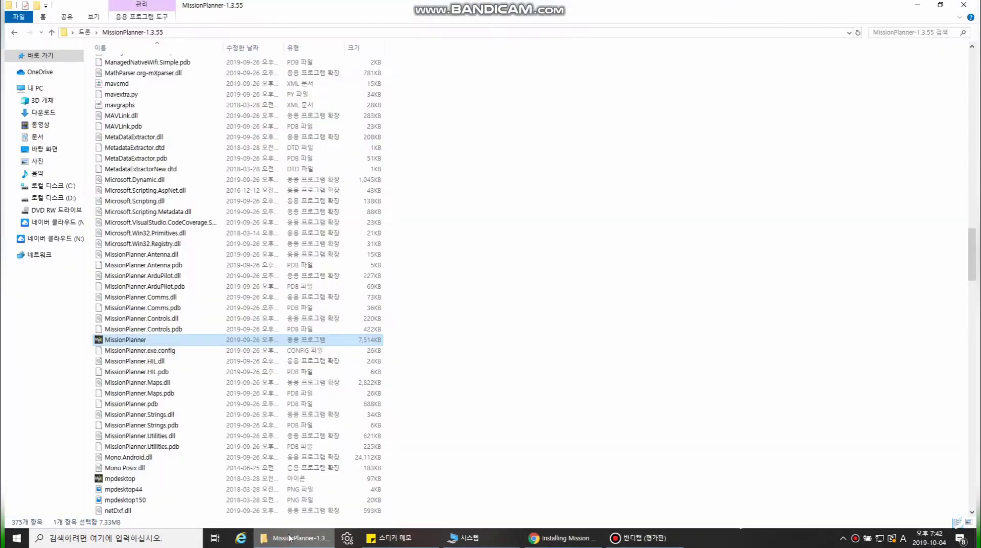
{"action": "double_click", "coordinate": [127, 339]}
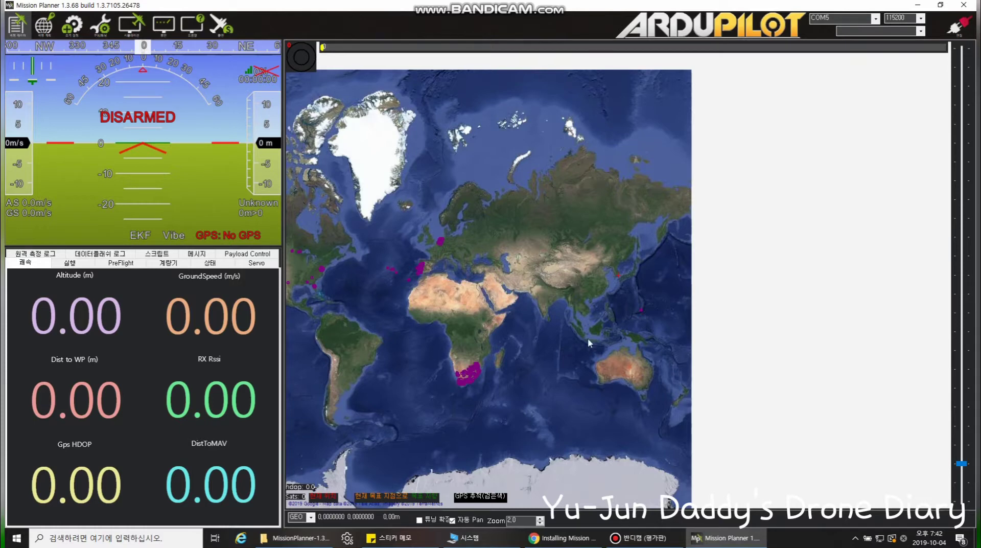
Step: View Mission Planner's serial port choices and check the USB serial device's COM port under Ports (COM & LPT) in Device Manager
{"action": "left_click", "coordinate": [876, 19]}
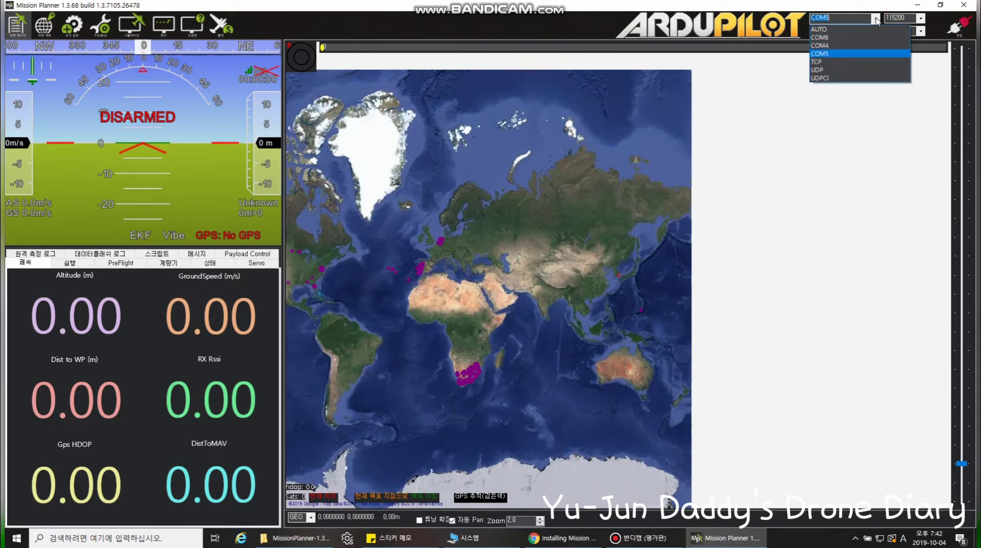
{"action": "left_click", "coordinate": [876, 19]}
{"action": "left_click", "coordinate": [478, 533]}
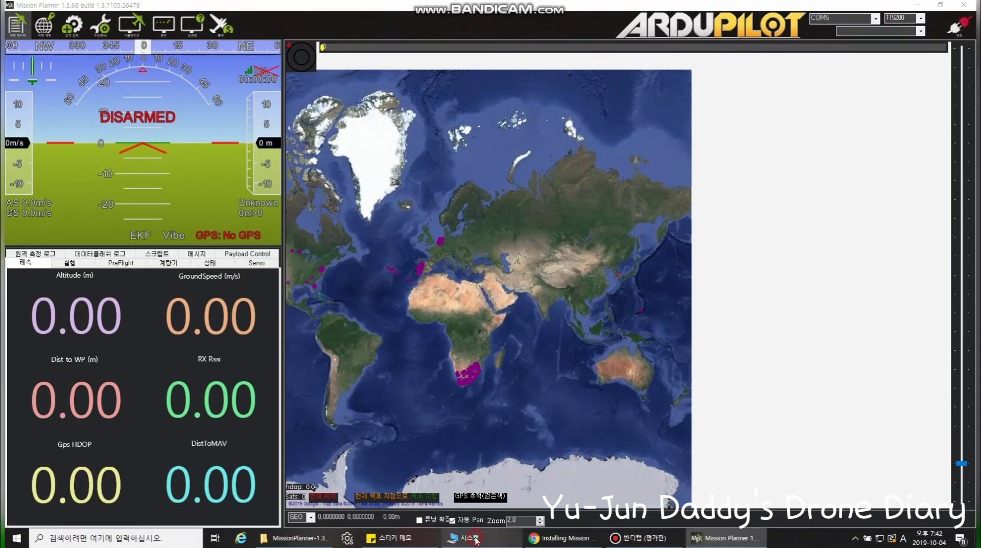
{"action": "left_click", "coordinate": [40, 57]}
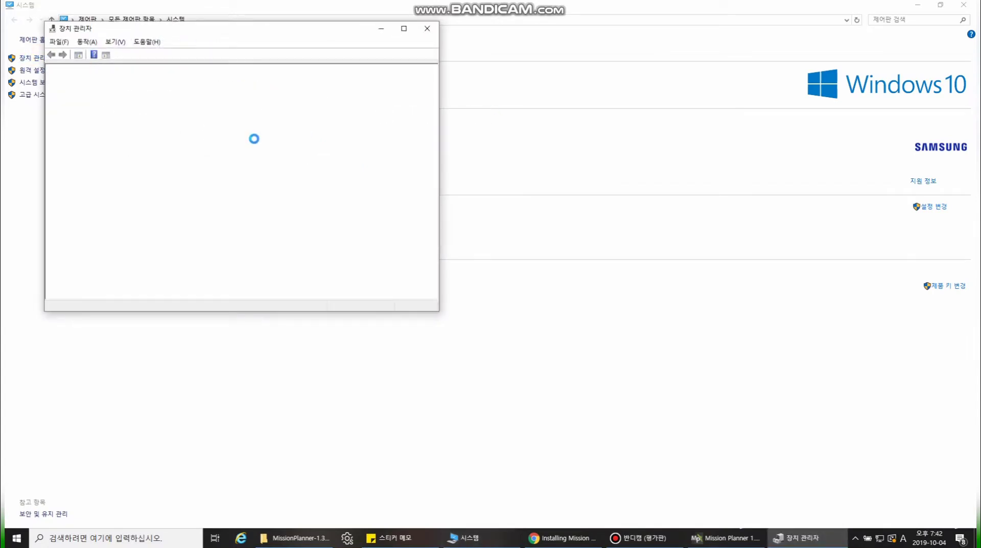
{"action": "double_click", "coordinate": [113, 289]}
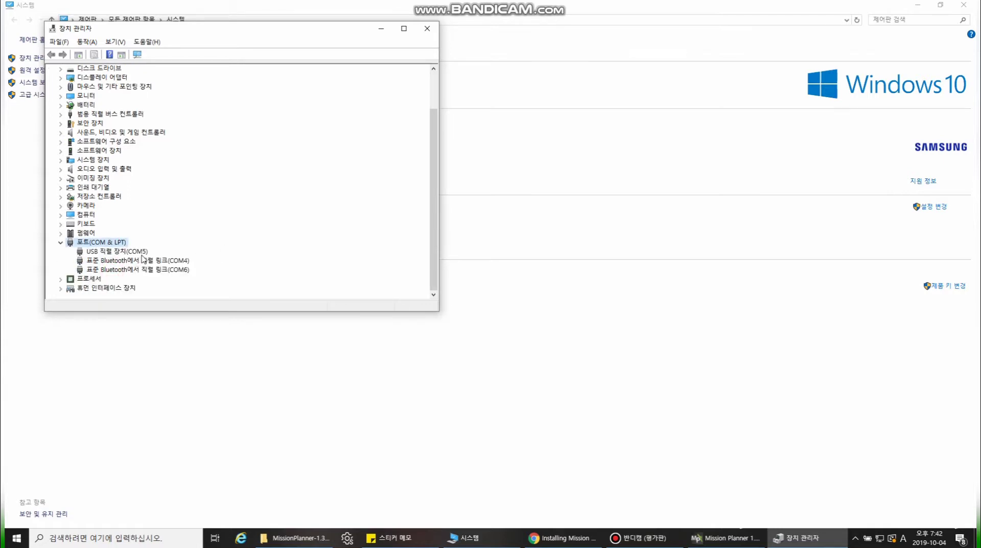
{"action": "left_click", "coordinate": [145, 252]}
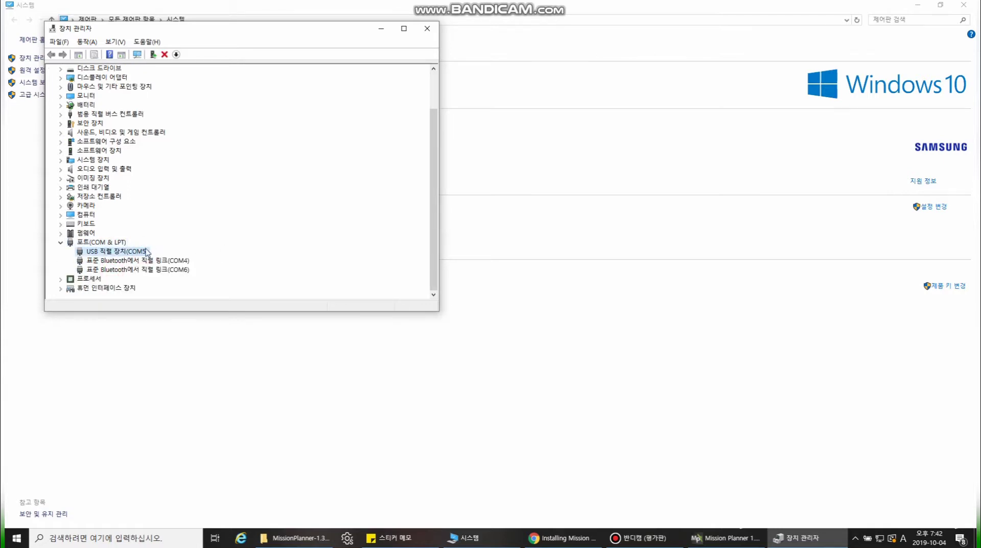
Step: Return to Mission Planner and set the connection's baud rate to 115200
{"action": "left_click", "coordinate": [725, 538]}
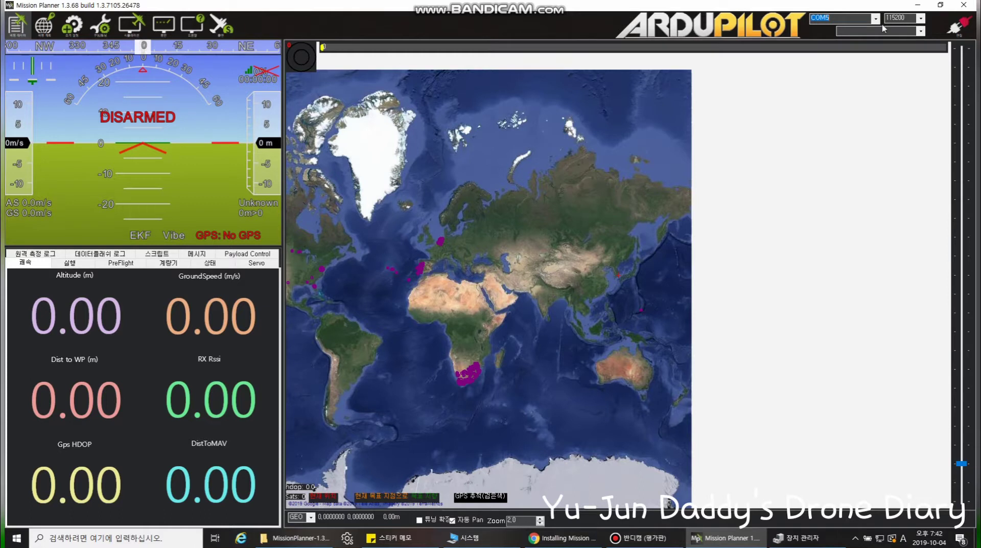
{"action": "left_click", "coordinate": [919, 19]}
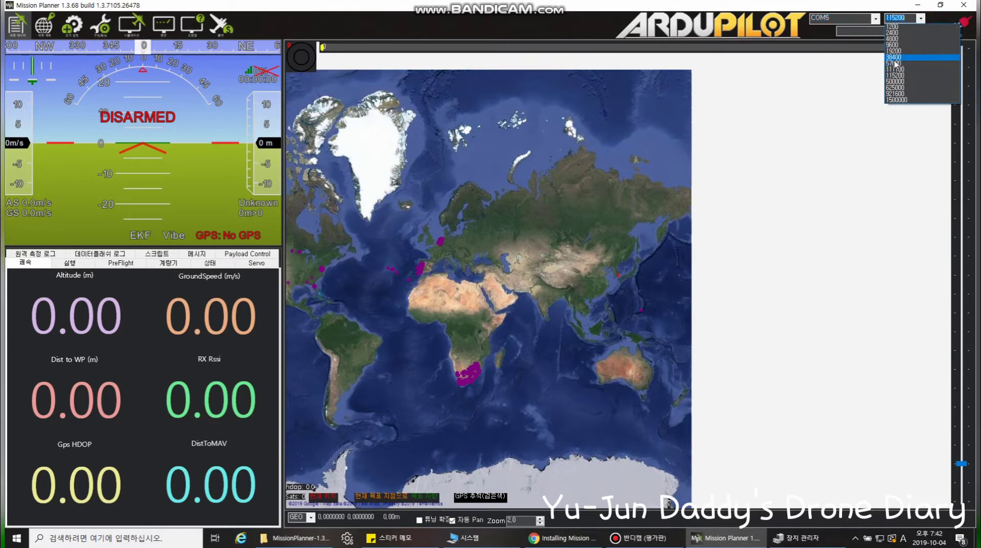
{"action": "left_click", "coordinate": [898, 77]}
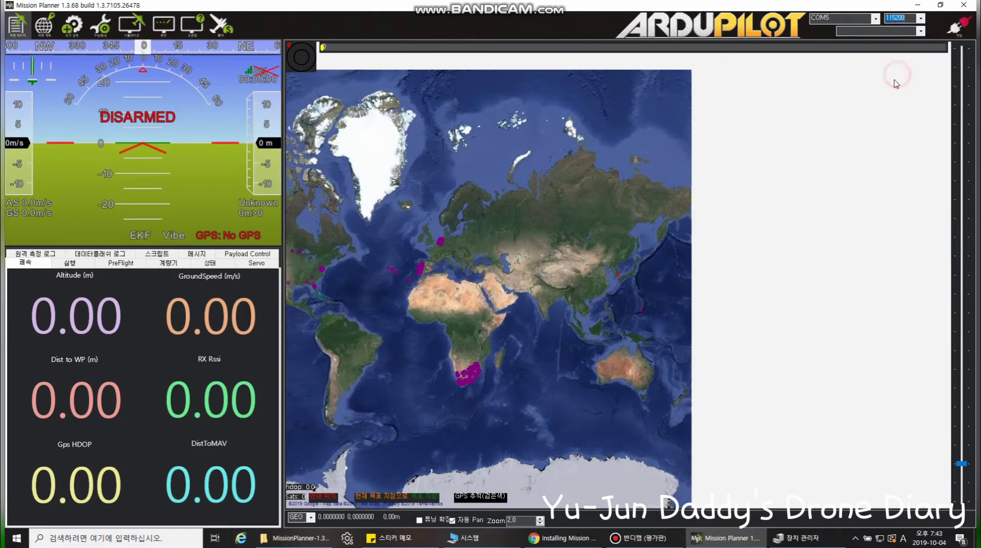
Step: View the flight data screen and open the firmware installation page in the initial setup
{"action": "left_click", "coordinate": [20, 28]}
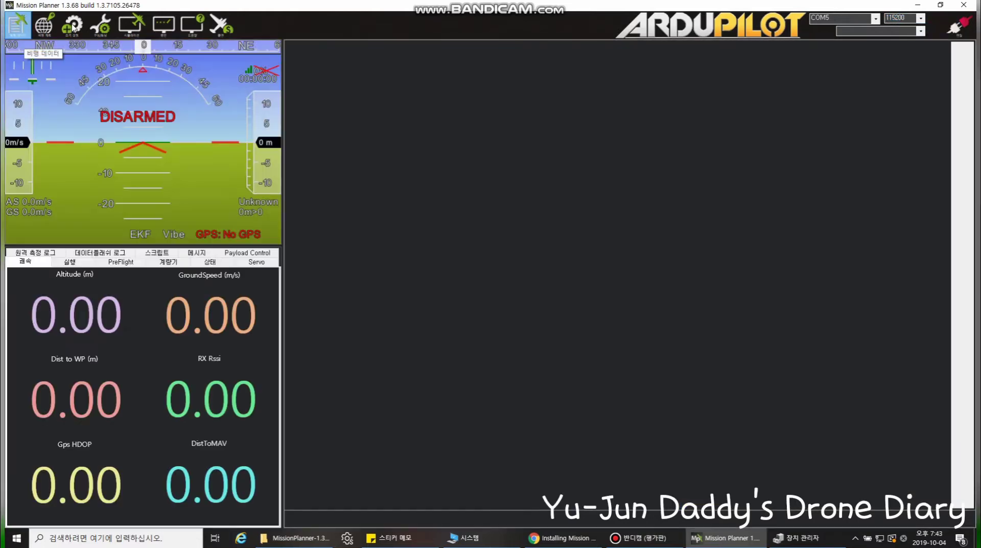
{"action": "left_click", "coordinate": [72, 26]}
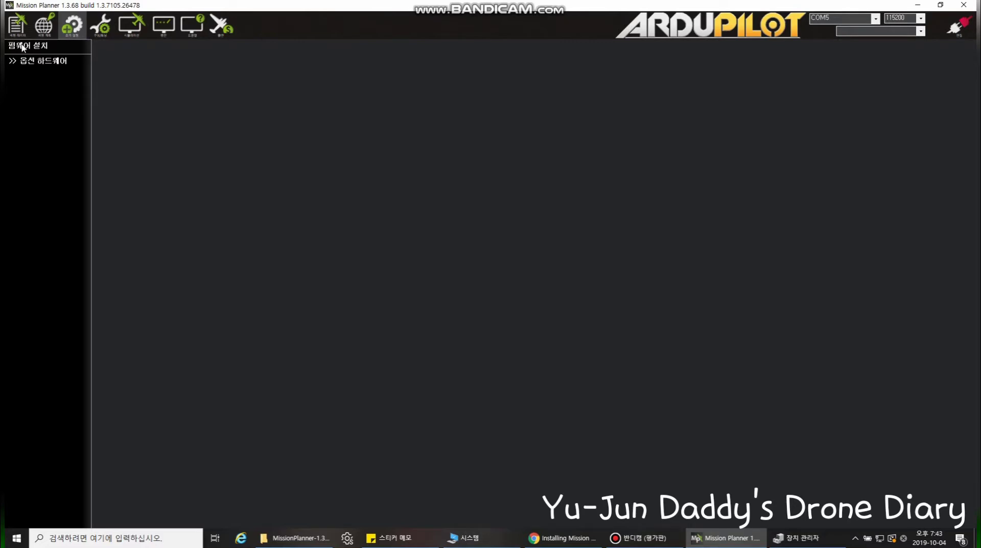
{"action": "left_click", "coordinate": [22, 46]}
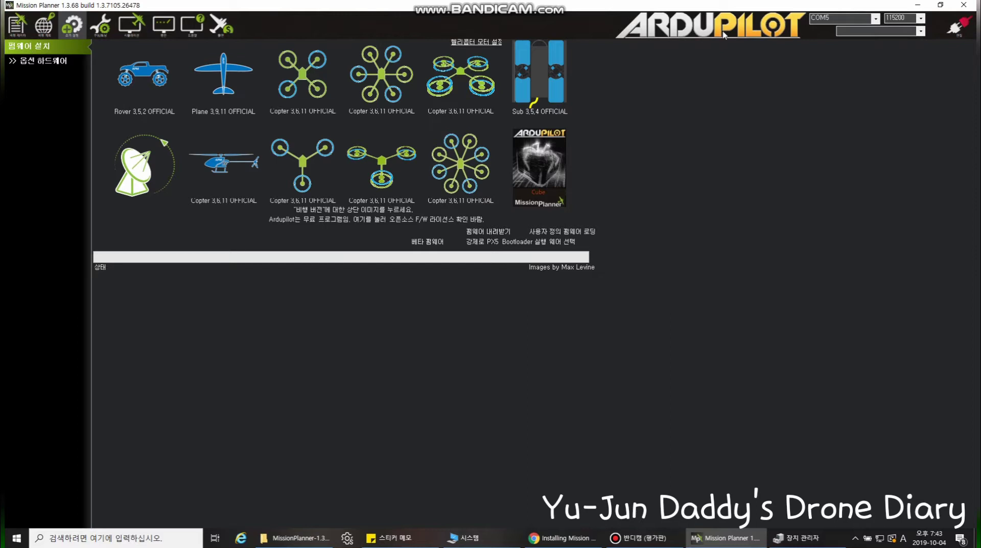
Step: Connect to the flight controller on COM5 at 115200 baud and open the mandatory hardware's frame type page
{"action": "left_click", "coordinate": [960, 27]}
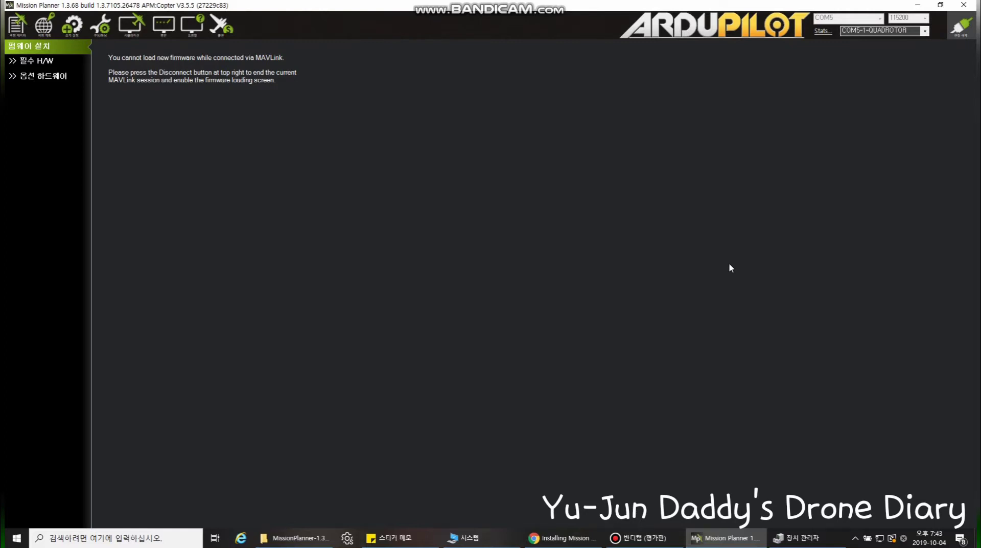
{"action": "left_click", "coordinate": [33, 62]}
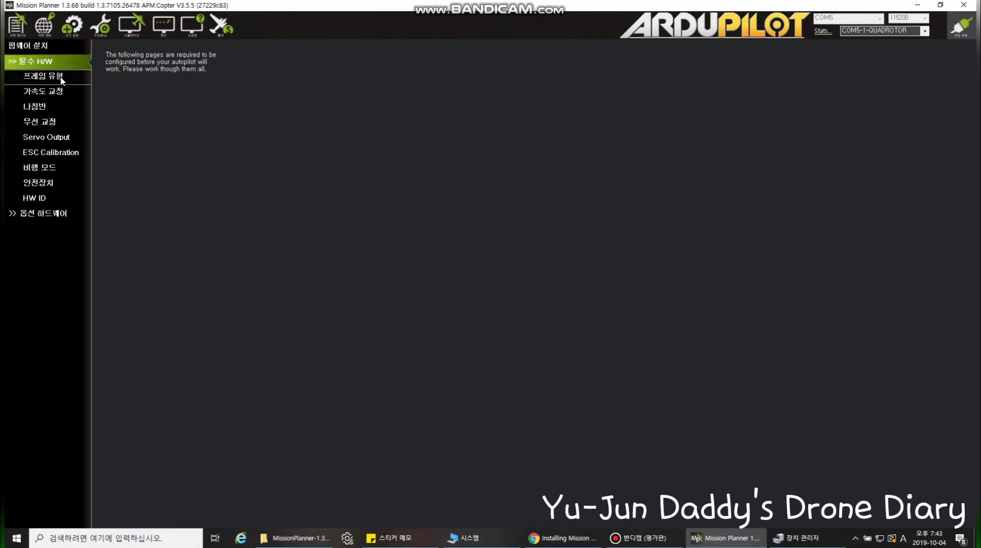
{"action": "left_click", "coordinate": [57, 77]}
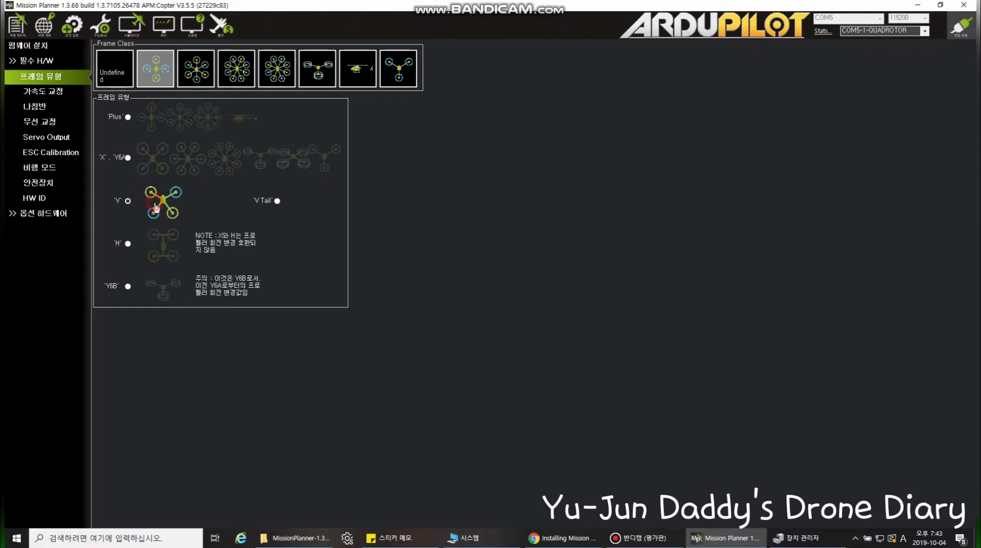
Step: Open the accelerometer calibration page and start the three-axis accelerometer calibration
{"action": "left_click", "coordinate": [43, 93]}
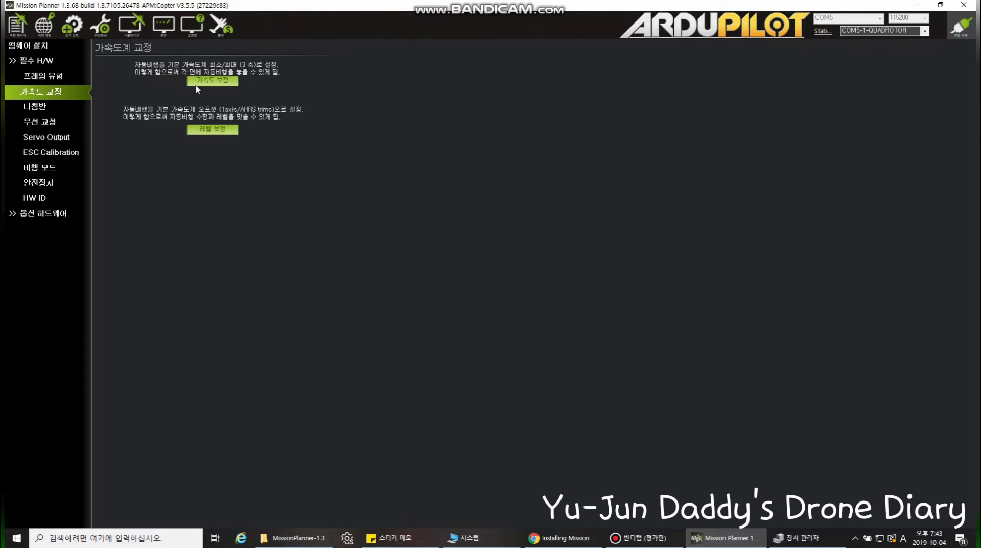
{"action": "left_click", "coordinate": [226, 82]}
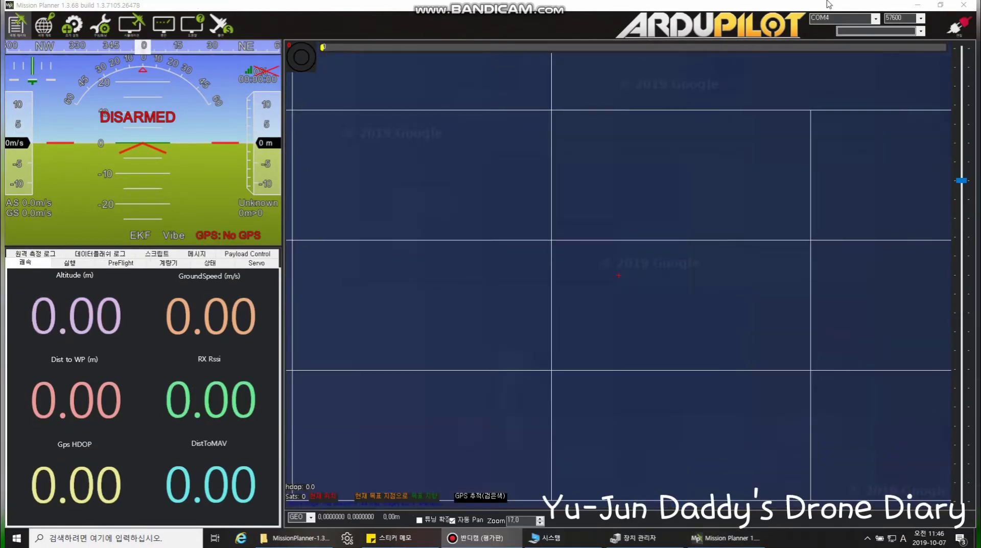
Step: Review the COM port and baud rate choices for the Mission Planner connection
{"action": "left_click", "coordinate": [874, 19]}
{"action": "left_click", "coordinate": [874, 19]}
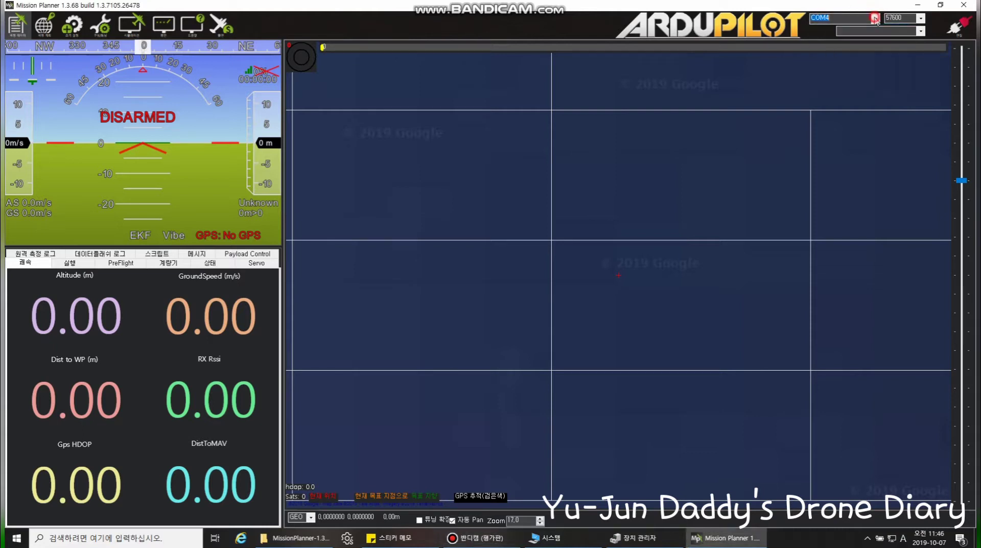
{"action": "left_click", "coordinate": [920, 18]}
{"action": "left_click", "coordinate": [921, 19]}
Step: Switch to Device Manager and open the port settings of the Silicon Labs CP210x USB to UART Bridge
{"action": "left_click", "coordinate": [633, 537]}
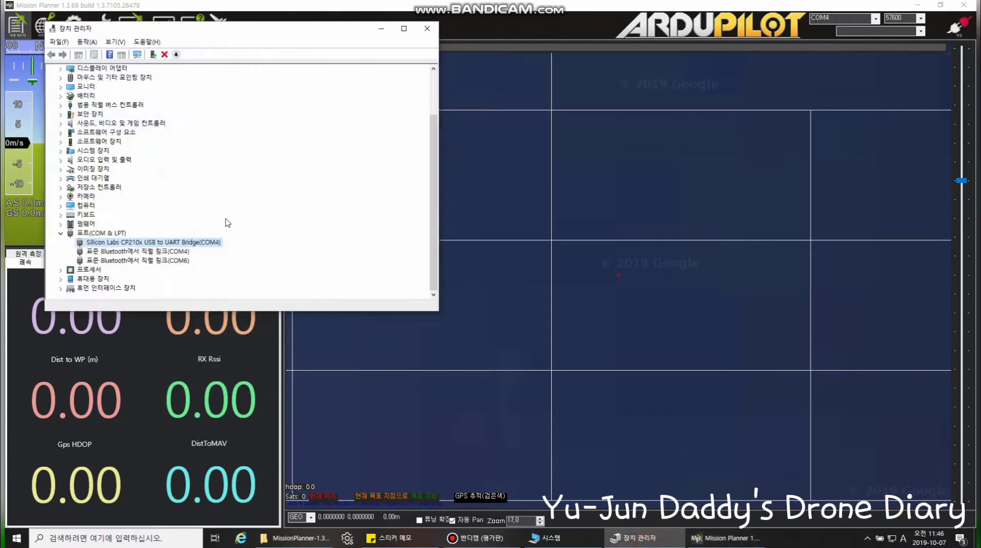
{"action": "double_click", "coordinate": [190, 243]}
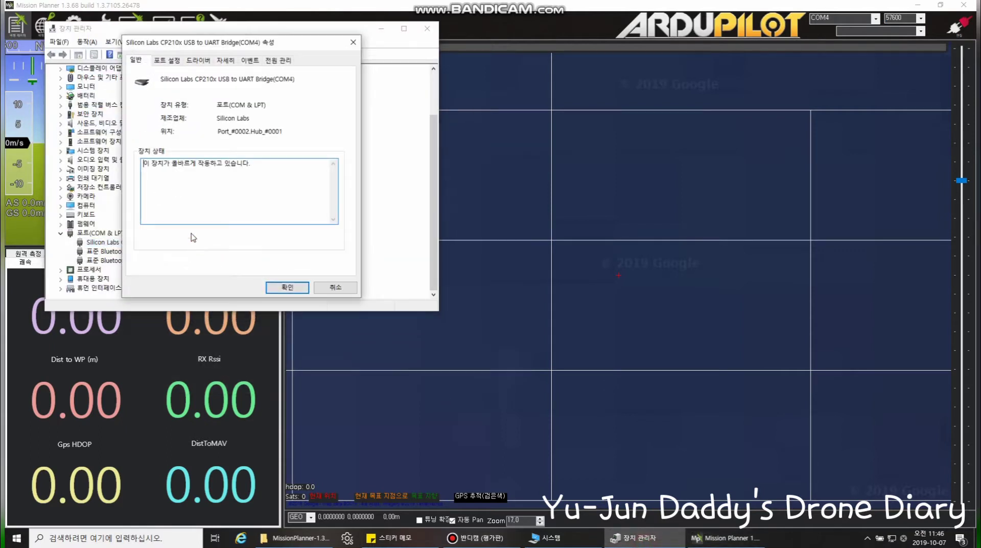
{"action": "left_click", "coordinate": [167, 60]}
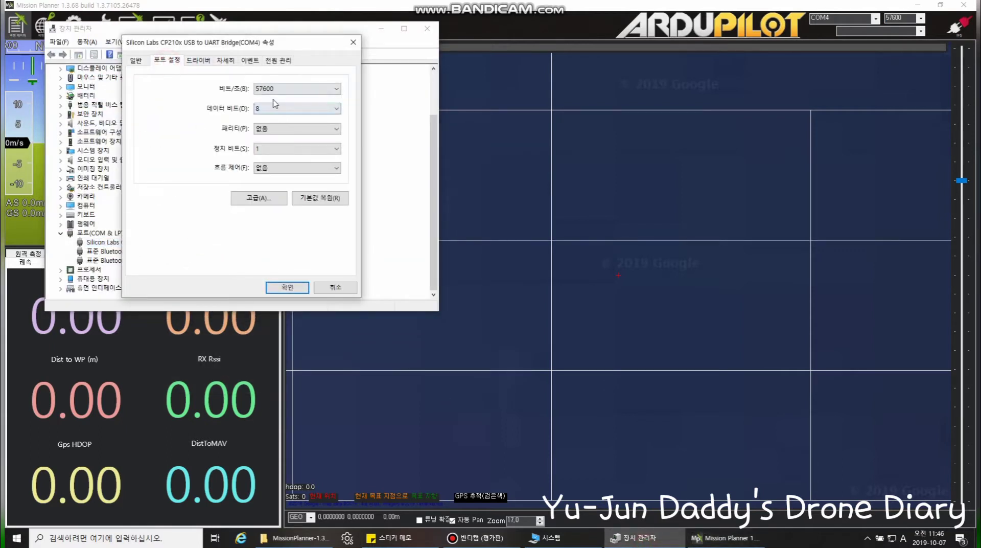
Step: Close the port settings, switch back to Mission Planner and connect to the flight controller on COM4 at 57600 baud
{"action": "left_click", "coordinate": [287, 287]}
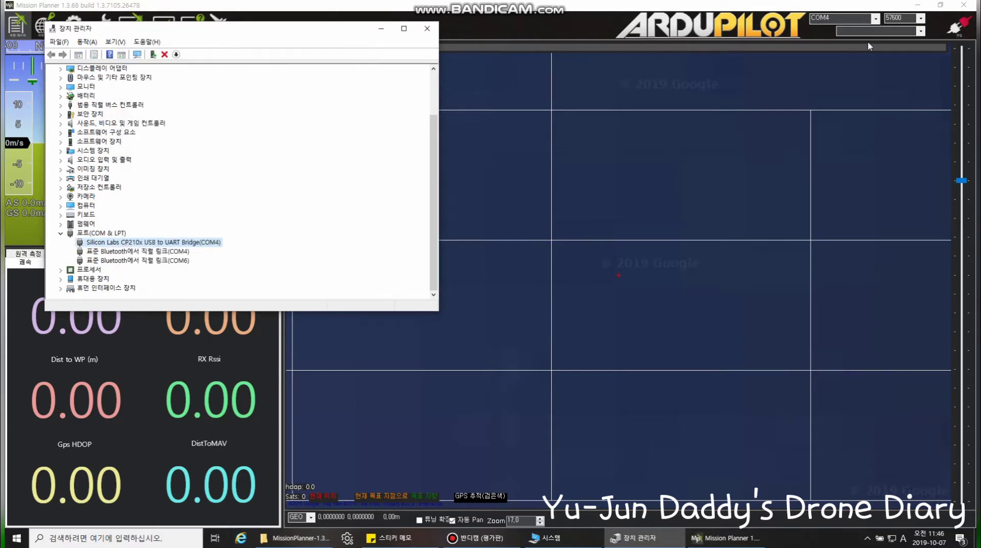
{"action": "left_click", "coordinate": [720, 4]}
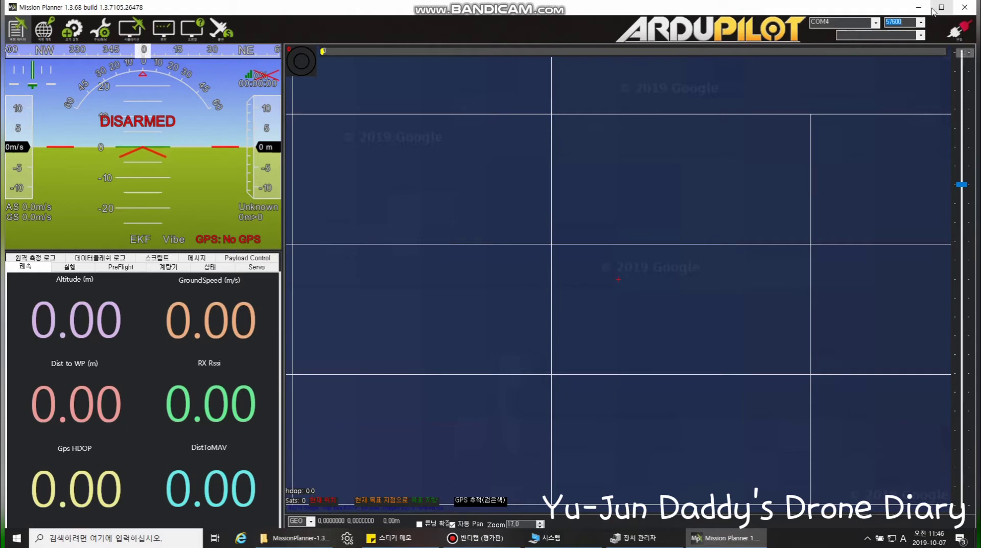
{"action": "left_click", "coordinate": [939, 5]}
{"action": "left_click", "coordinate": [955, 24]}
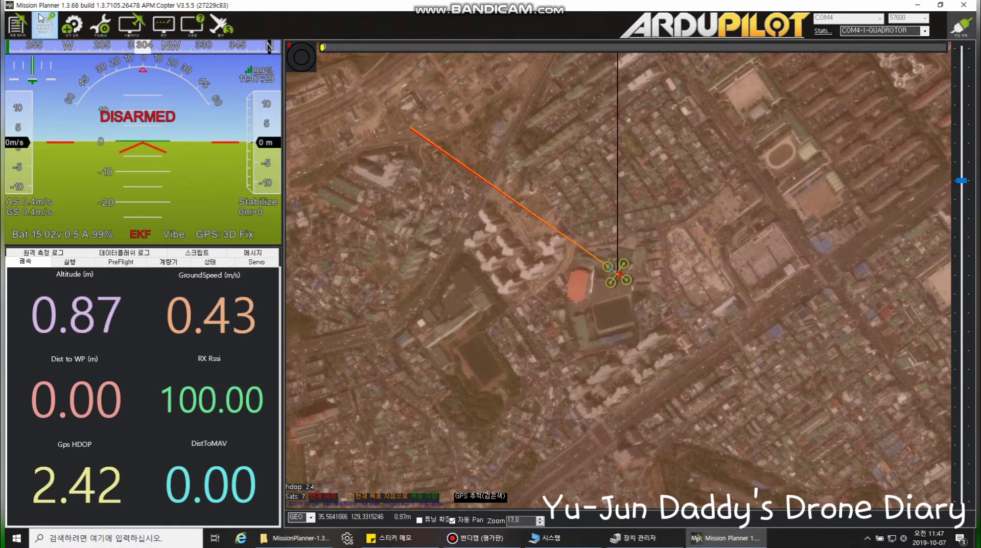
Step: Check the frame type page of the mandatory hardware setup and open the accelerometer calibration page
{"action": "left_click", "coordinate": [73, 22]}
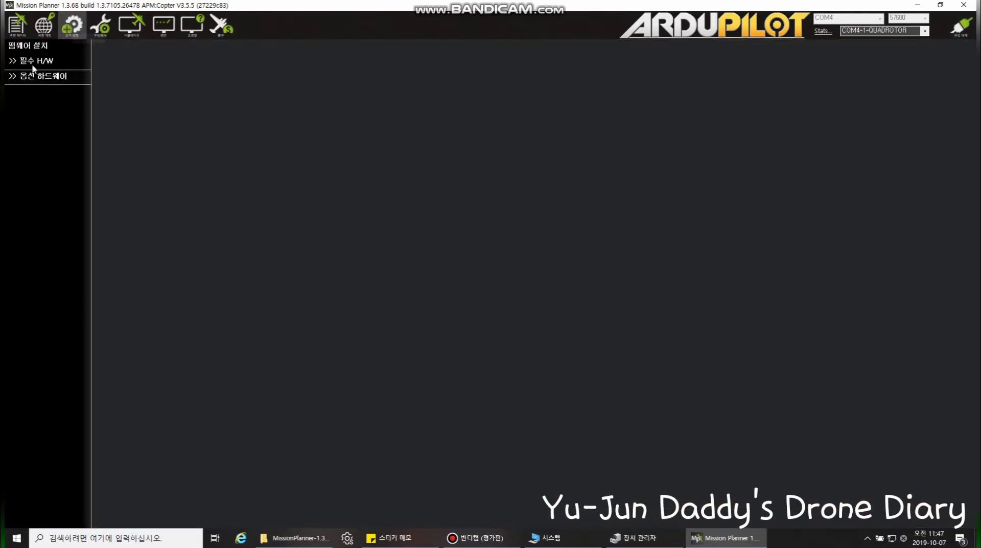
{"action": "left_click", "coordinate": [46, 62]}
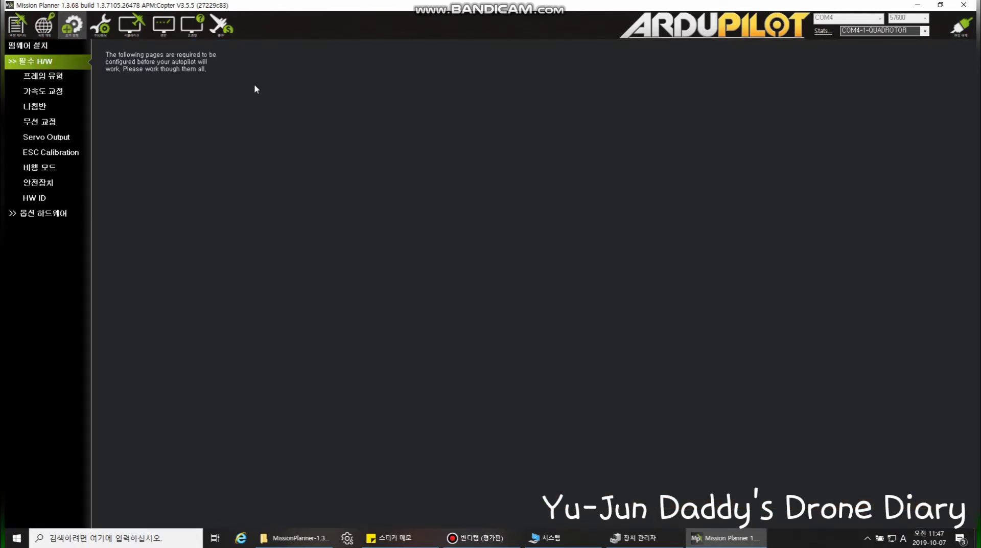
{"action": "left_click", "coordinate": [43, 77]}
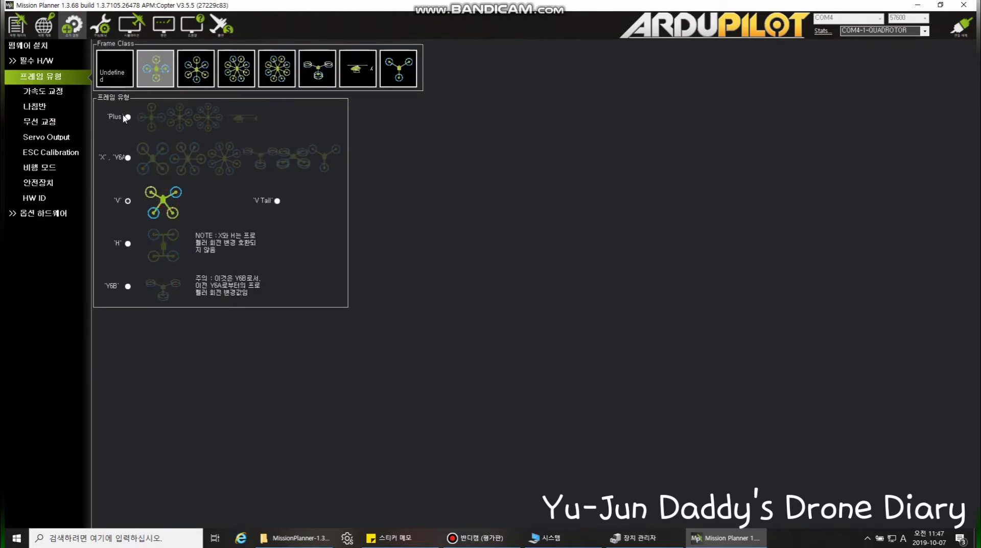
{"action": "left_click", "coordinate": [39, 94]}
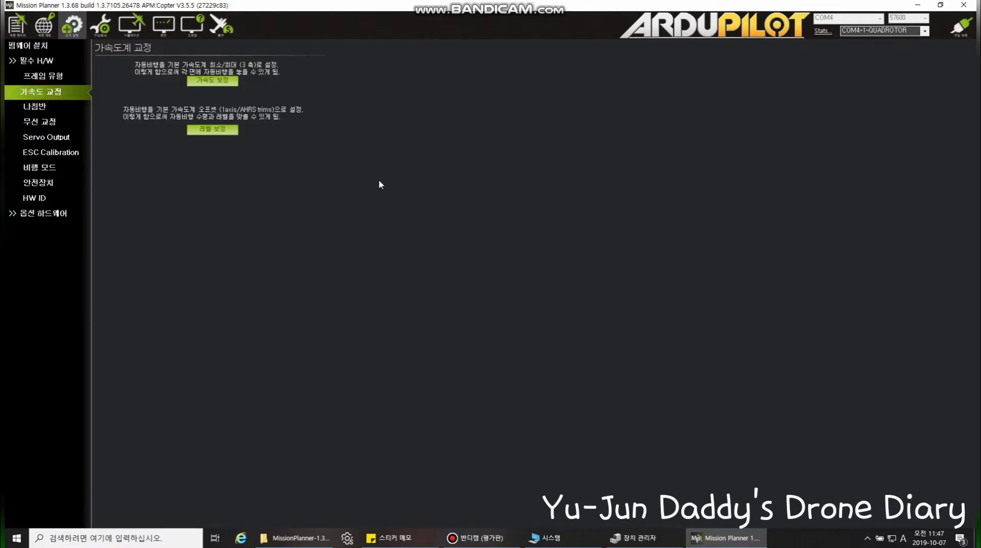
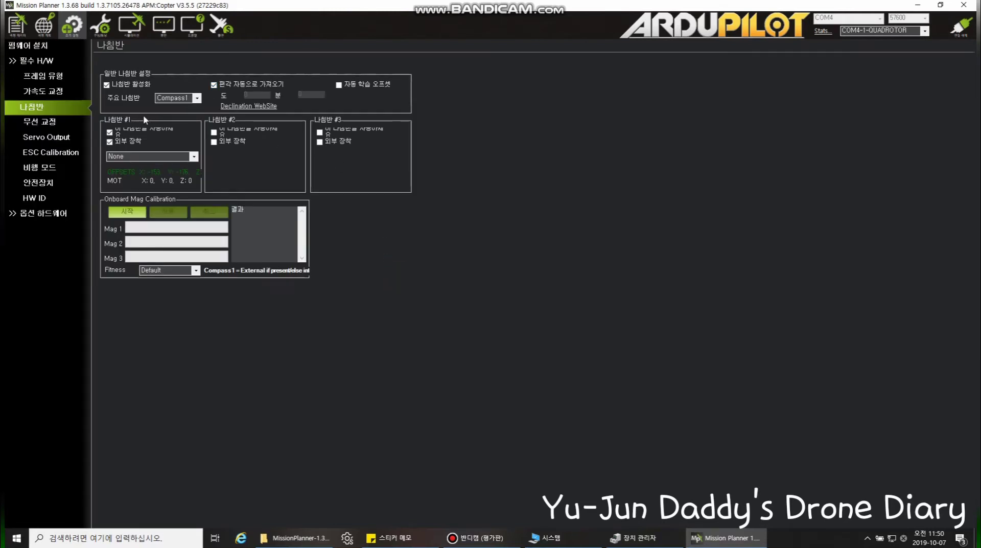
Step: Run the onboard compass calibration with Compass1 as the primary compass and the fitness set to Default
{"action": "left_click", "coordinate": [197, 98]}
{"action": "left_click", "coordinate": [195, 104]}
{"action": "left_click", "coordinate": [195, 271]}
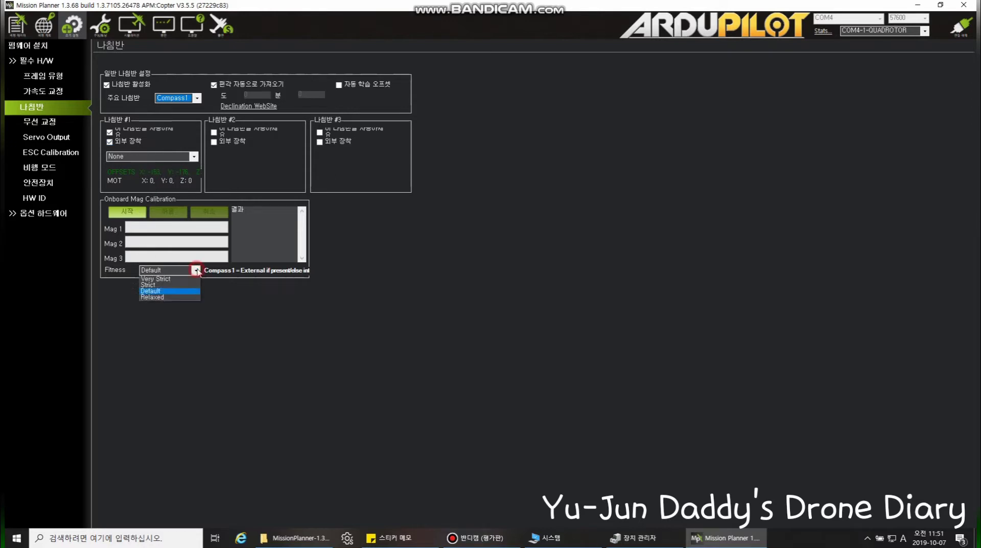
{"action": "left_click", "coordinate": [156, 286]}
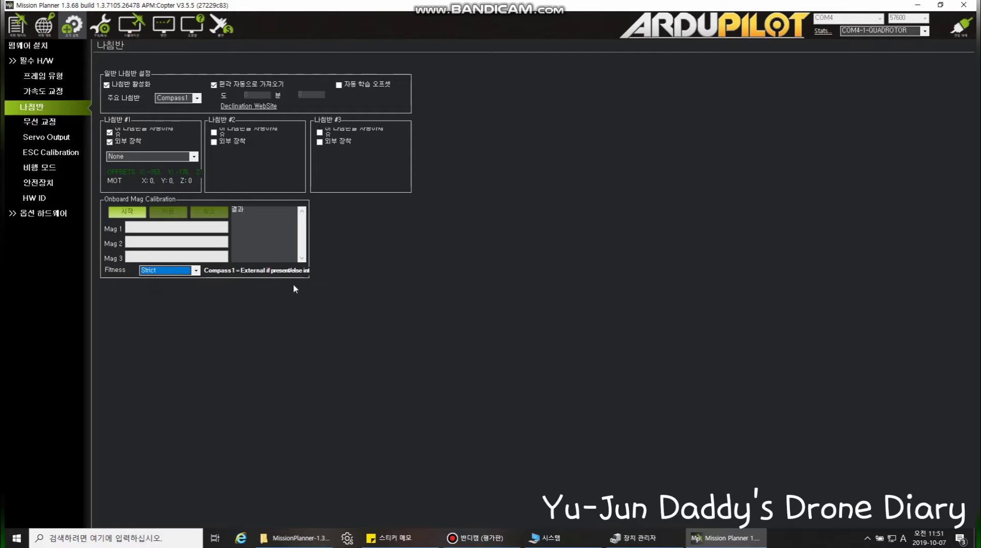
{"action": "left_click", "coordinate": [196, 271]}
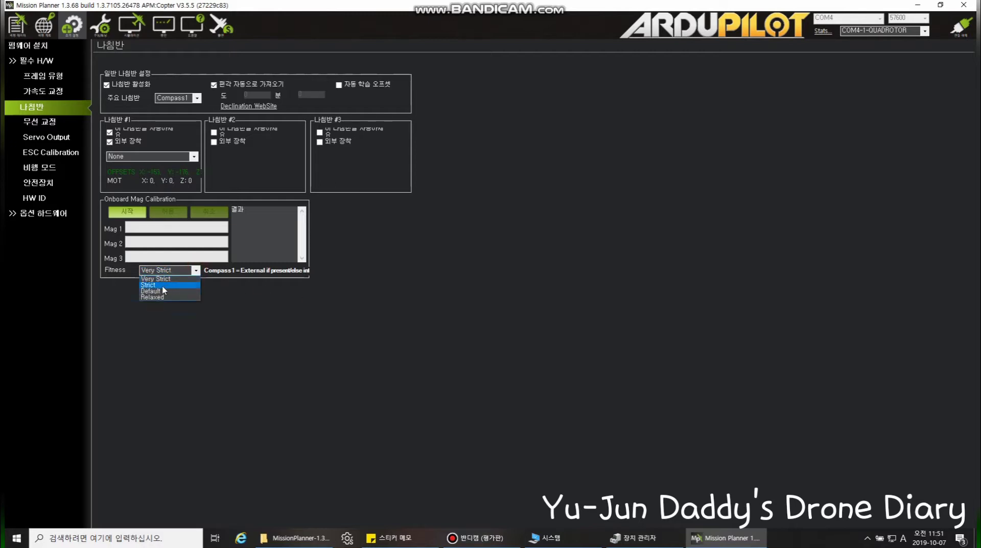
{"action": "left_click", "coordinate": [157, 290]}
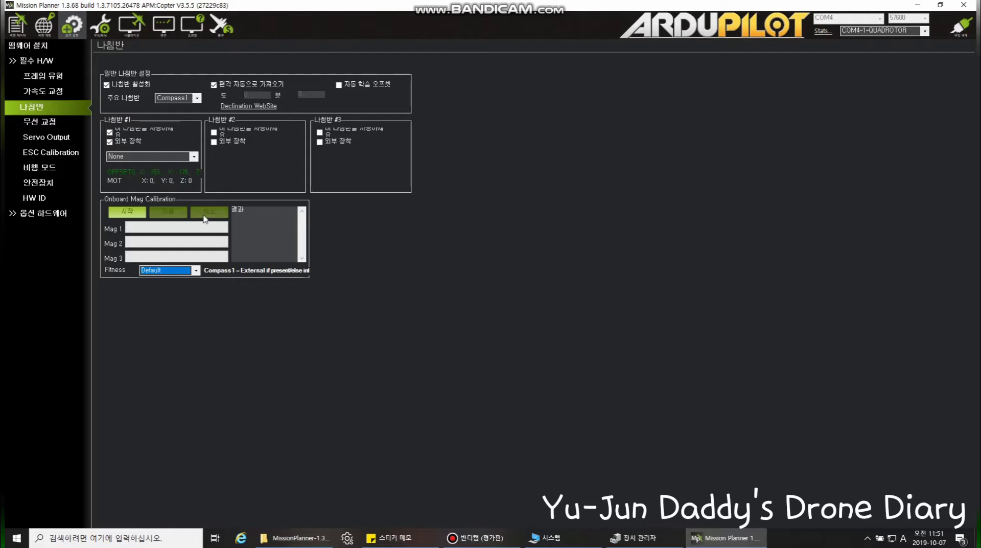
{"action": "left_click", "coordinate": [145, 213]}
{"action": "key", "text": "alt+Tab"}
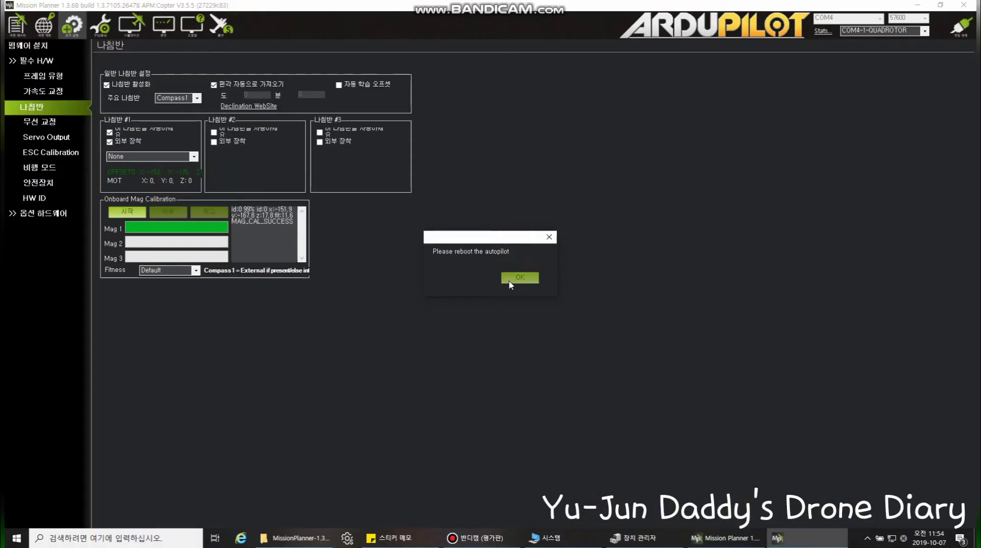
{"action": "left_click", "coordinate": [518, 278]}
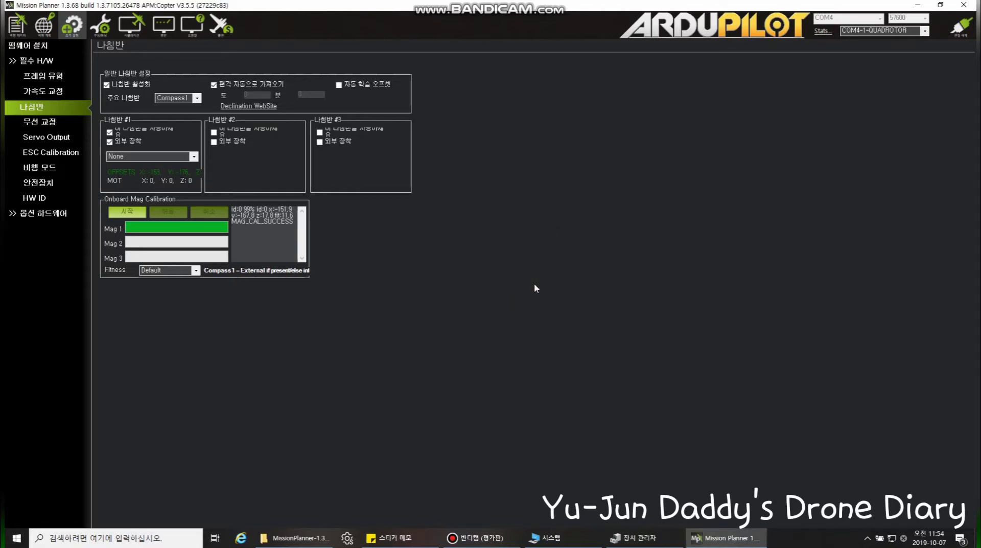
Step: Reboot the Pixhawk from the hidden tools window and close that window
{"action": "key", "text": "ctrl+f"}
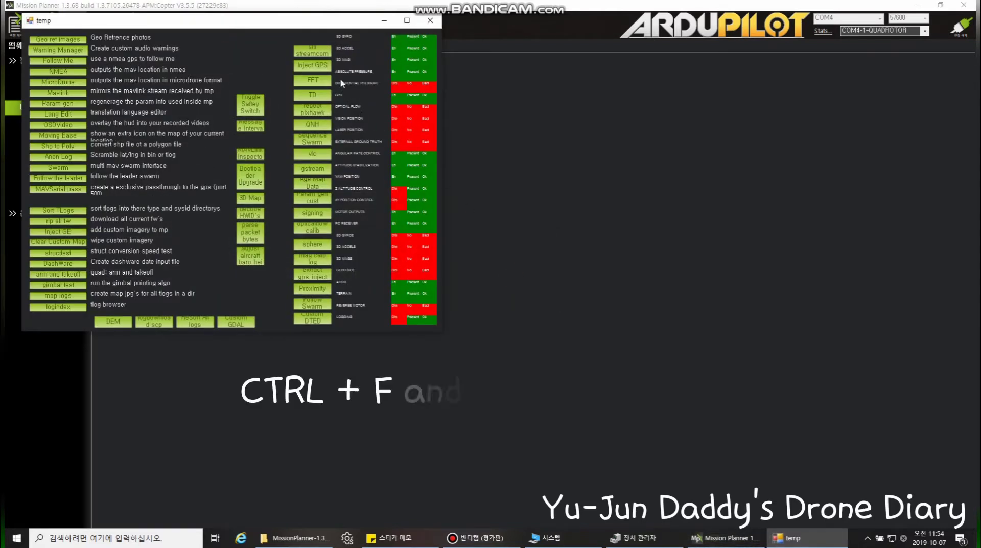
{"action": "left_click", "coordinate": [312, 110]}
{"action": "left_click", "coordinate": [463, 287]}
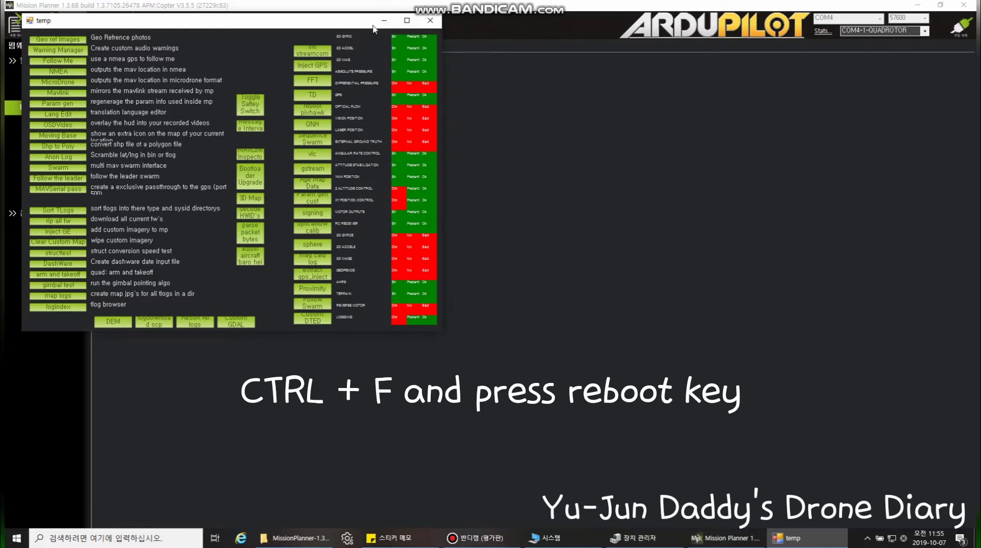
{"action": "left_click", "coordinate": [432, 21]}
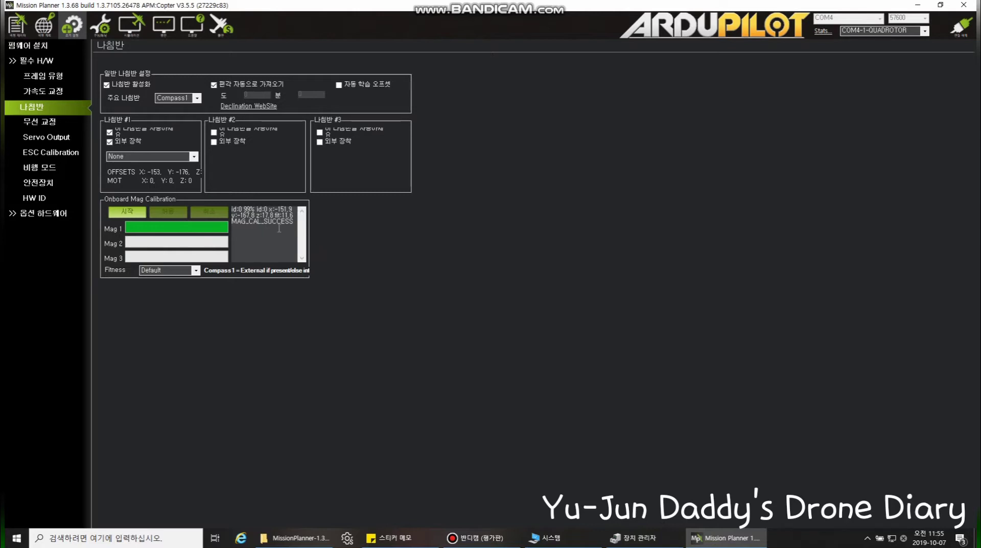
Step: Calibrate the radio by recording the transmitter's stick and switch ranges, and save the channel limits with sticks centered and throttle down
{"action": "left_click", "coordinate": [47, 121]}
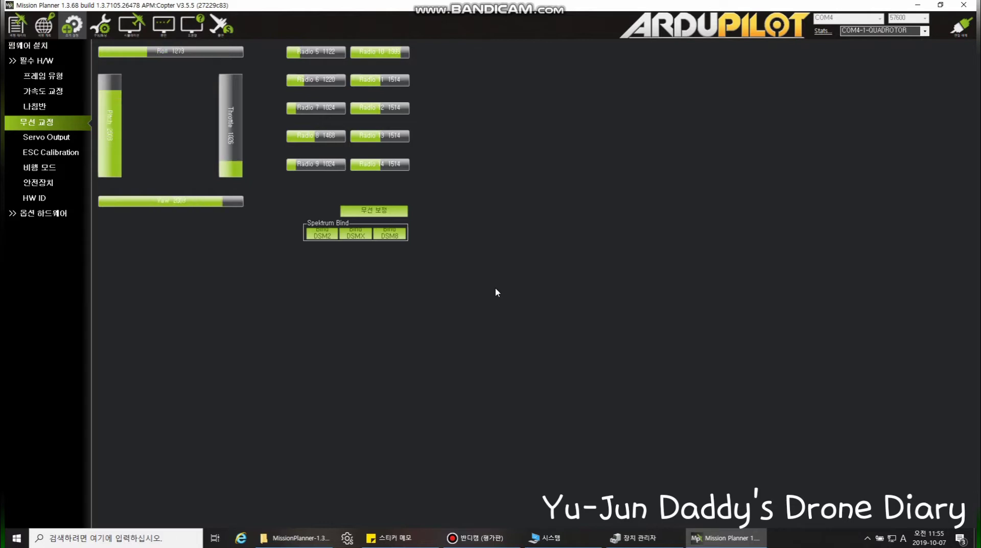
{"action": "left_click", "coordinate": [391, 212]}
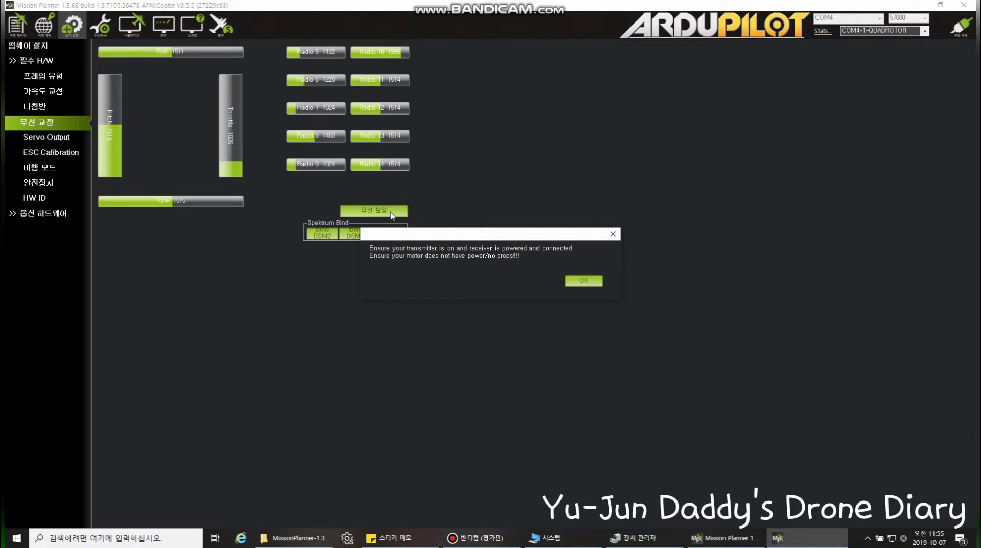
{"action": "left_click", "coordinate": [566, 282]}
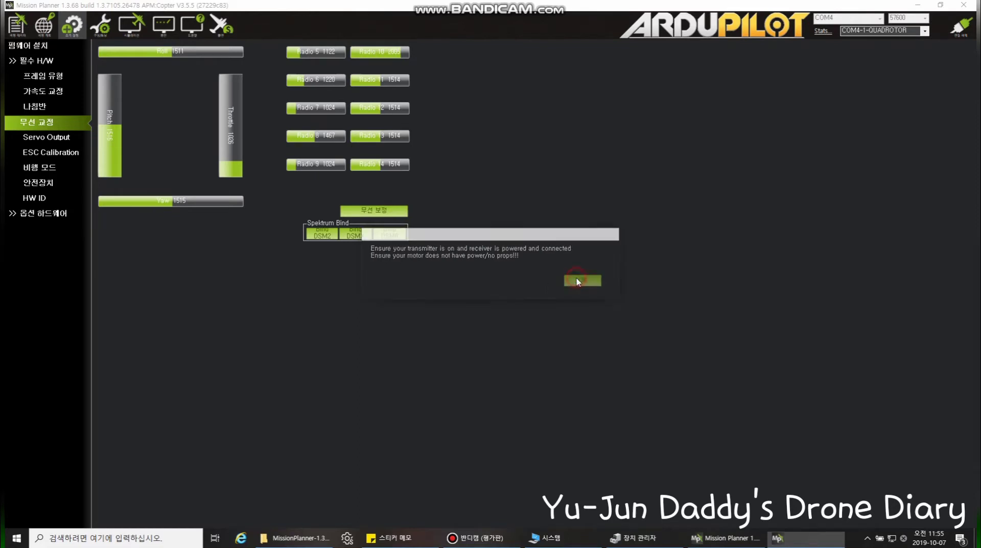
{"action": "left_click", "coordinate": [565, 282]}
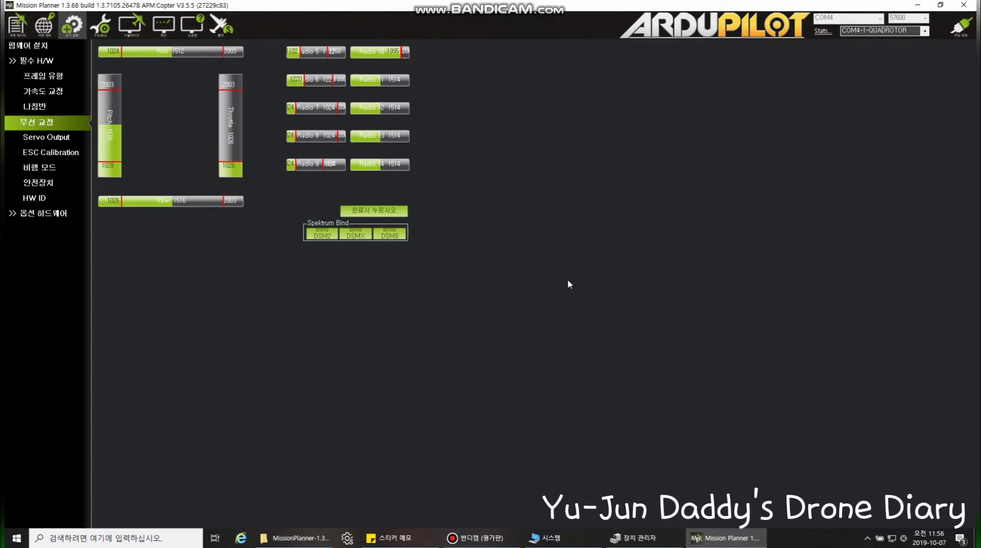
{"action": "left_click", "coordinate": [389, 212]}
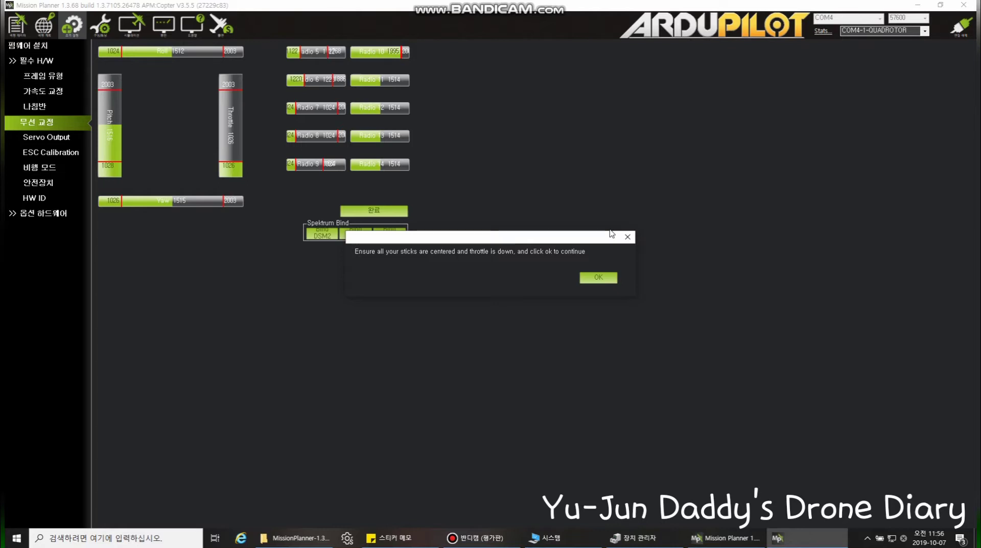
{"action": "left_click", "coordinate": [599, 277]}
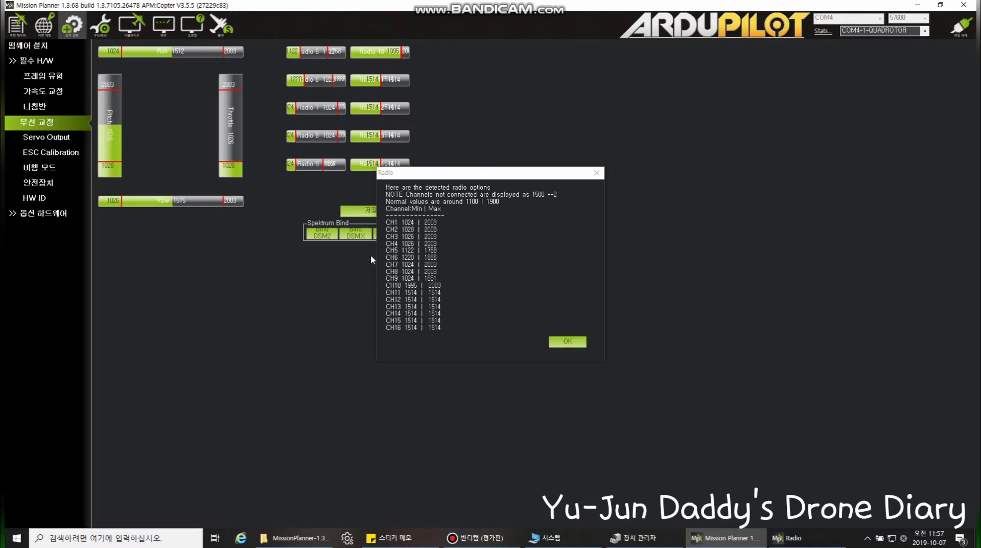
{"action": "left_click", "coordinate": [558, 342]}
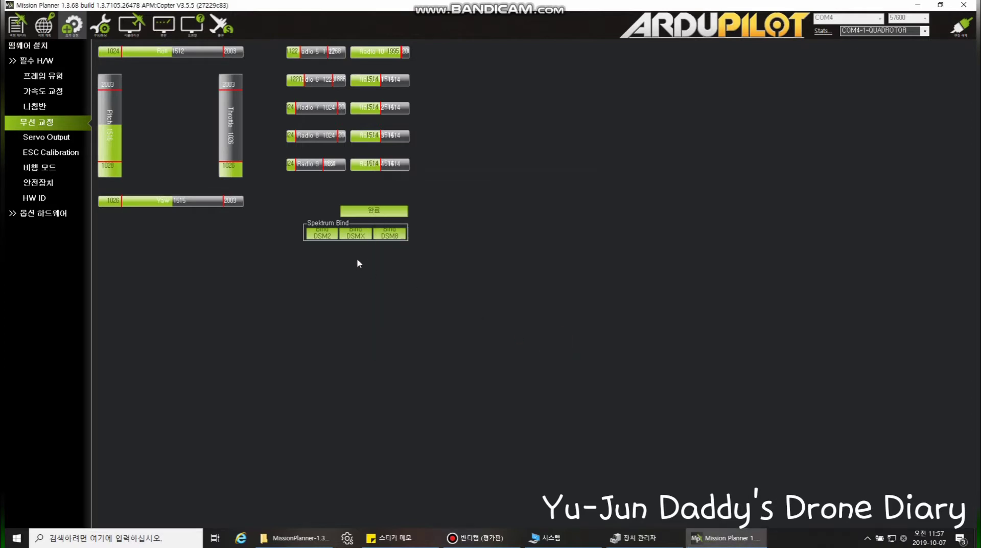
Step: Look over the Servo Output and ESC Calibration pages, and save the existing flight mode assignments
{"action": "left_click", "coordinate": [33, 138]}
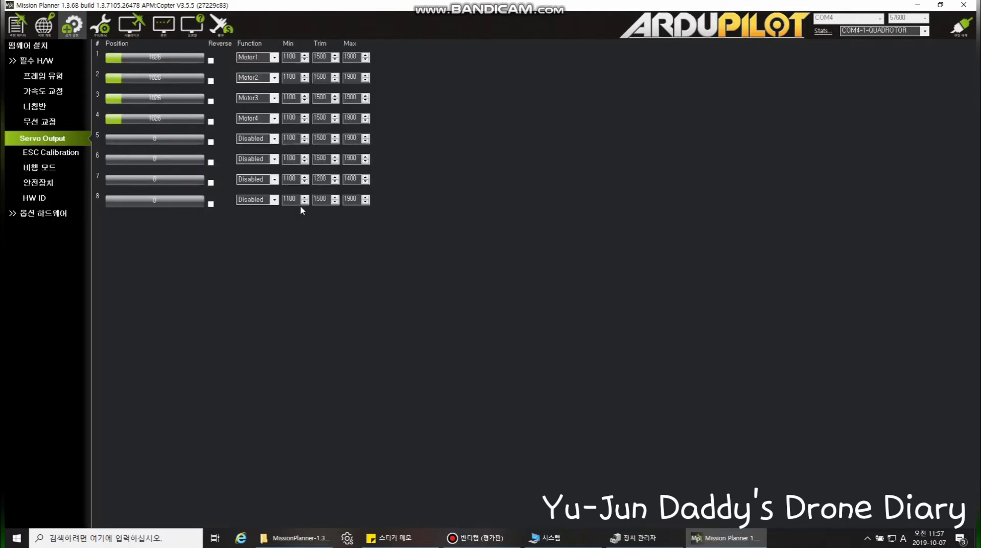
{"action": "left_click", "coordinate": [60, 153]}
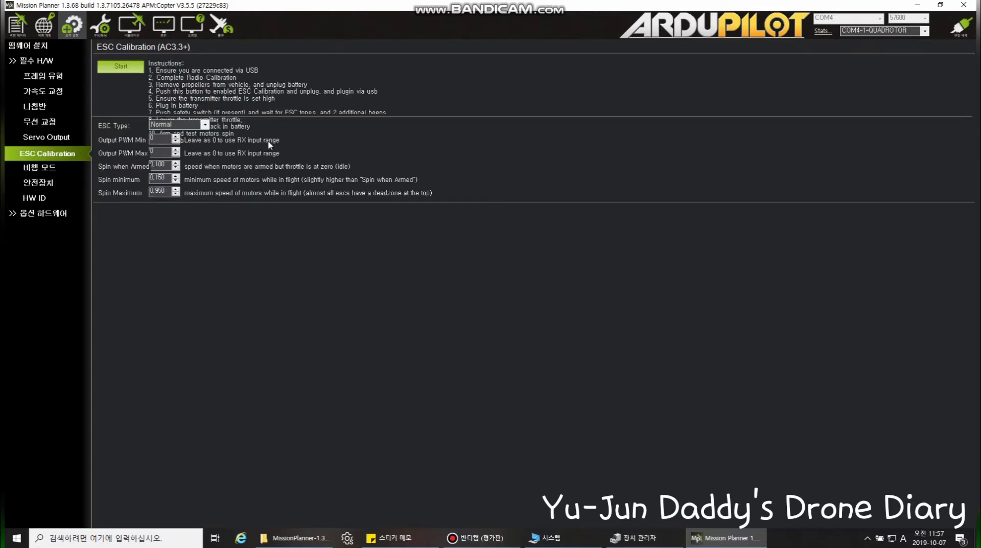
{"action": "left_click", "coordinate": [40, 173]}
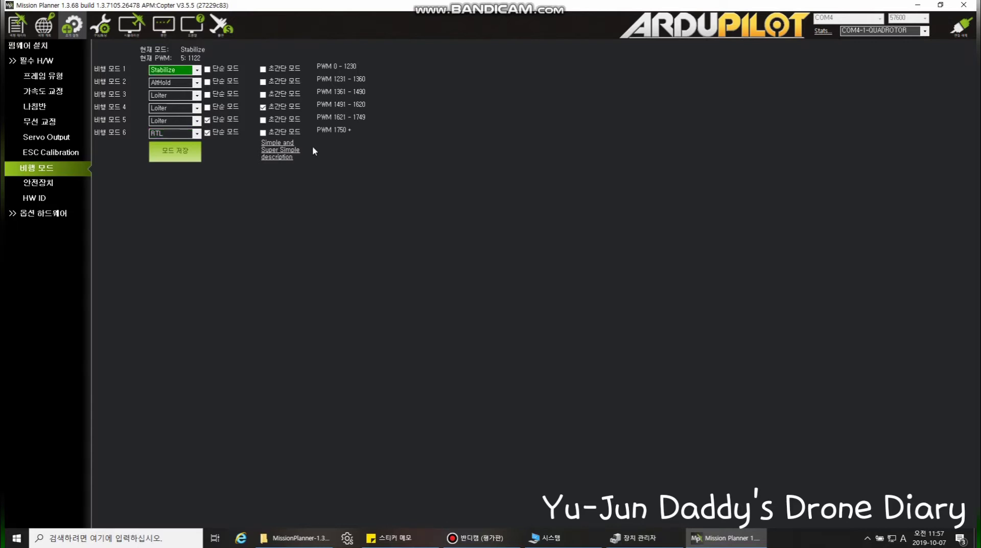
{"action": "left_click", "coordinate": [188, 152]}
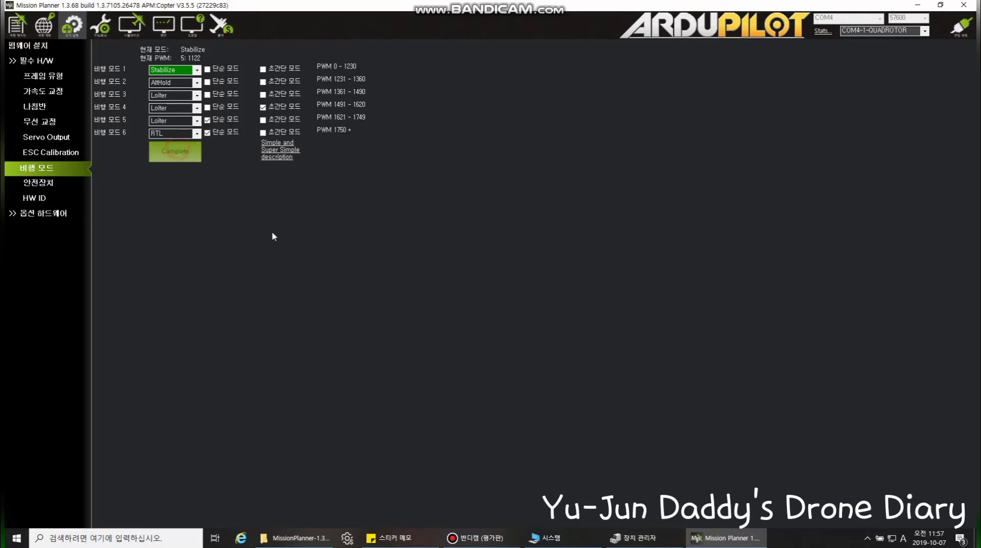
Step: Open the failsafe page and examine its low battery voltage setting
{"action": "left_click", "coordinate": [40, 186]}
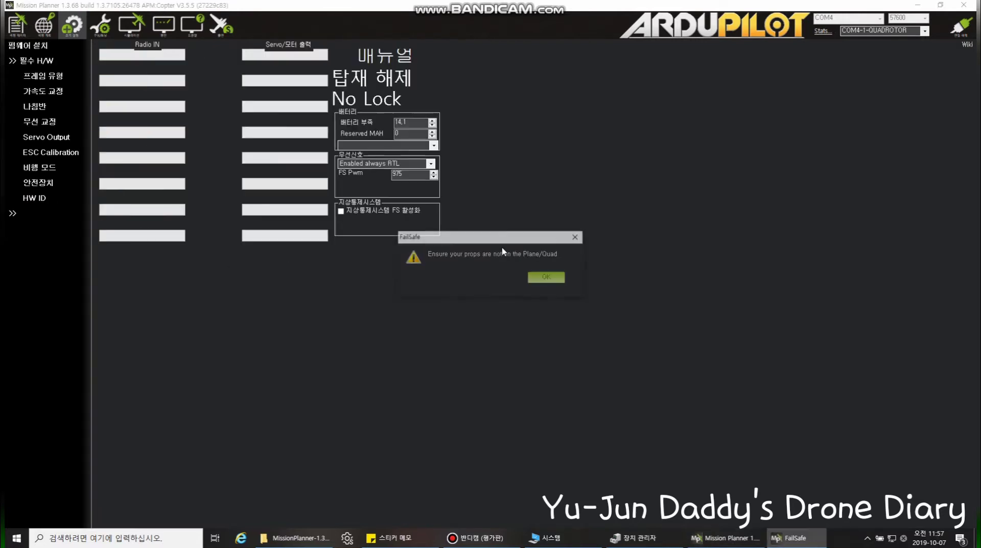
{"action": "left_click", "coordinate": [547, 277]}
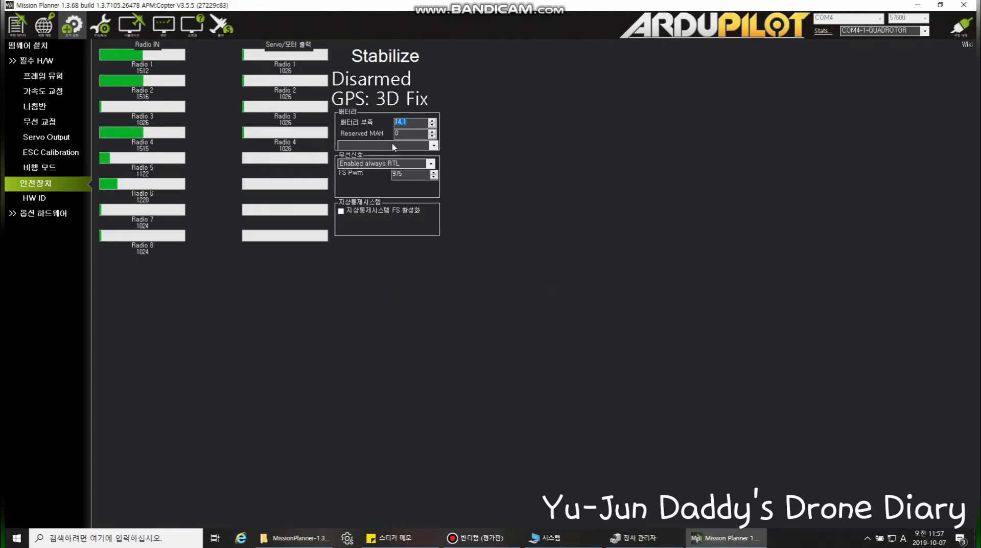
{"action": "double_click", "coordinate": [415, 123]}
{"action": "left_click", "coordinate": [415, 123]}
{"action": "left_click", "coordinate": [432, 128]}
Step: Review the HW ID page and the optional hardware pages for Sik Radio and the battery monitor
{"action": "left_click", "coordinate": [40, 200]}
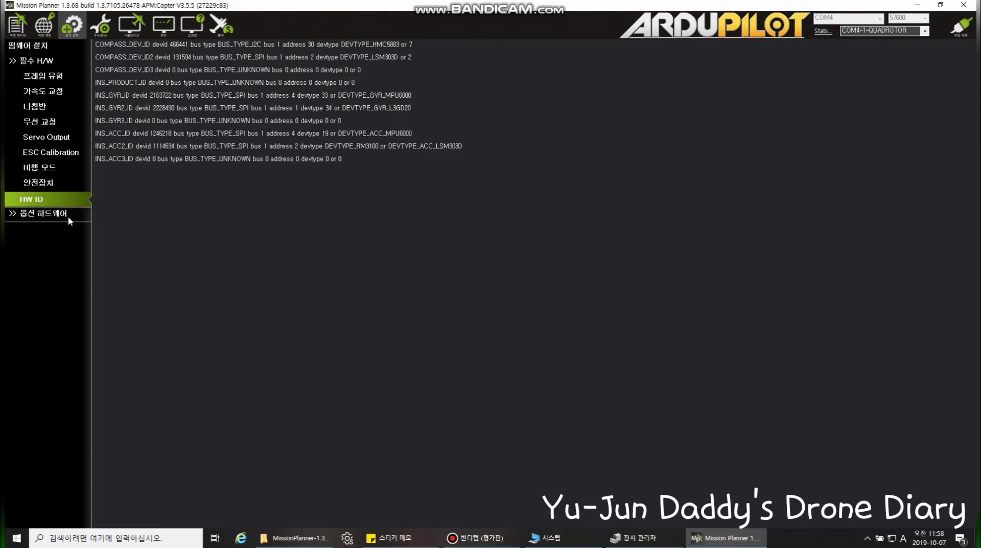
{"action": "left_click", "coordinate": [54, 214]}
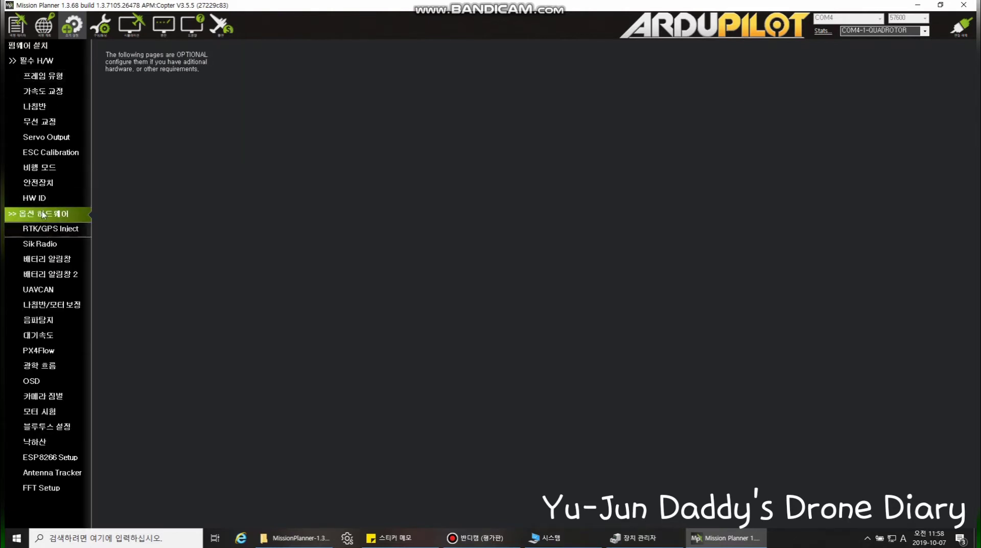
{"action": "left_click", "coordinate": [31, 61]}
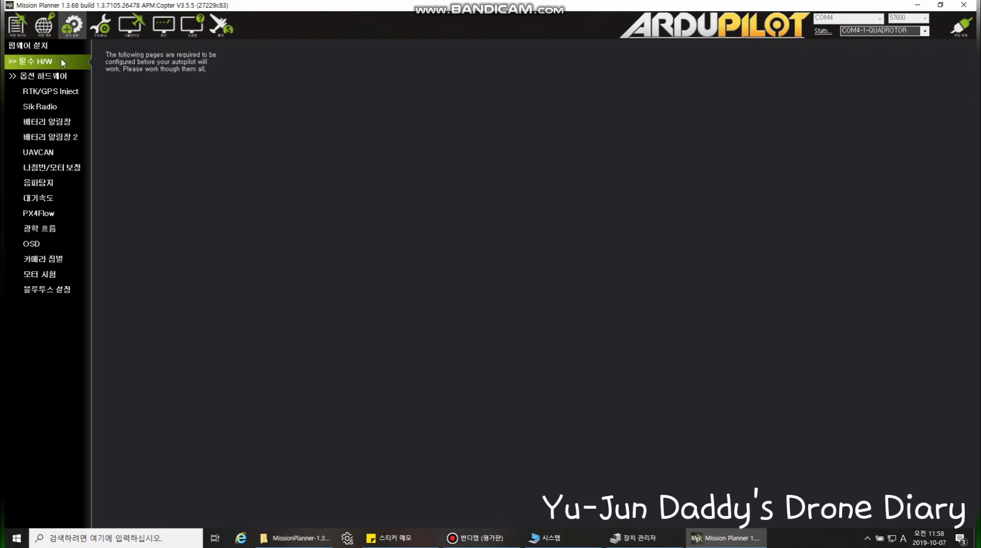
{"action": "left_click", "coordinate": [46, 109]}
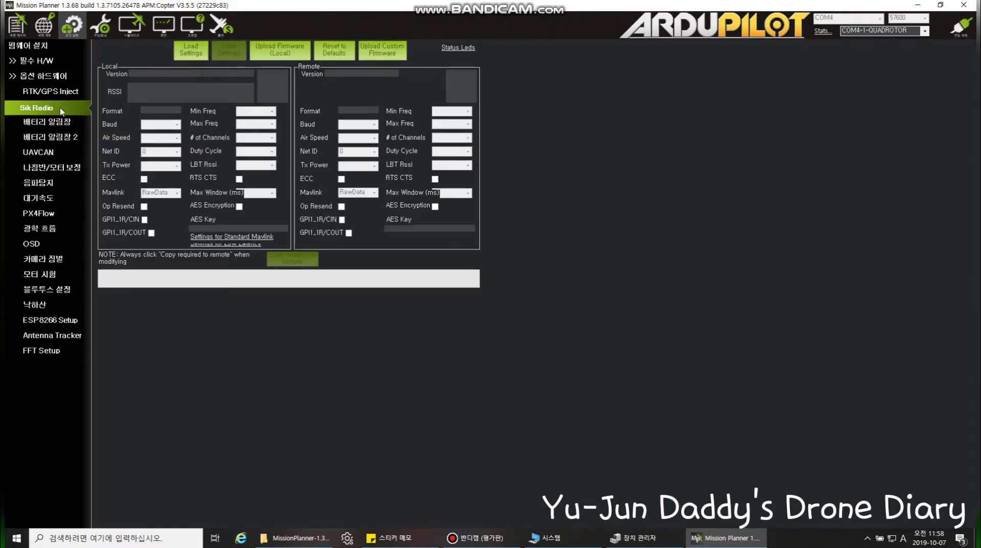
{"action": "left_click", "coordinate": [49, 121]}
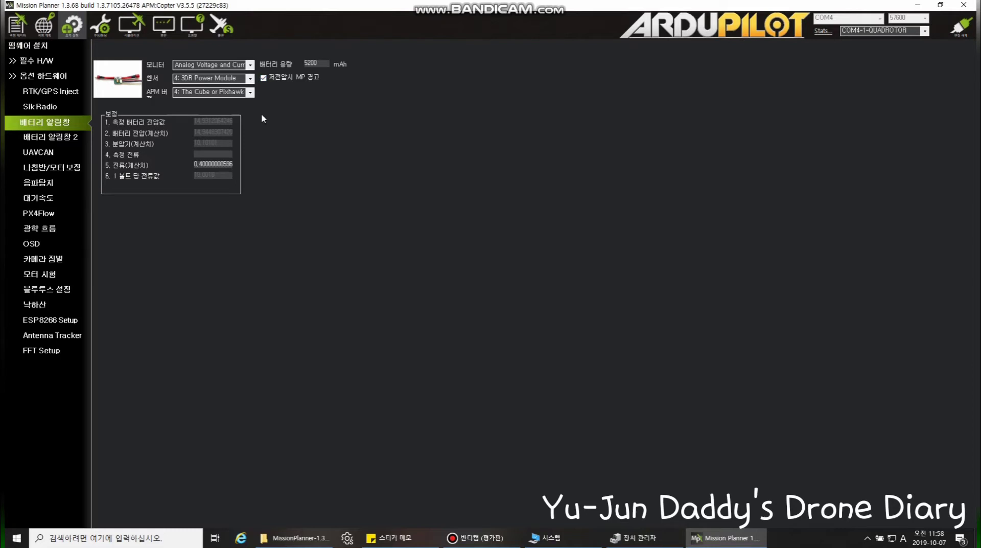
Step: Set the battery monitor to Analog Voltage Only and select the measured battery voltage value
{"action": "left_click", "coordinate": [250, 65]}
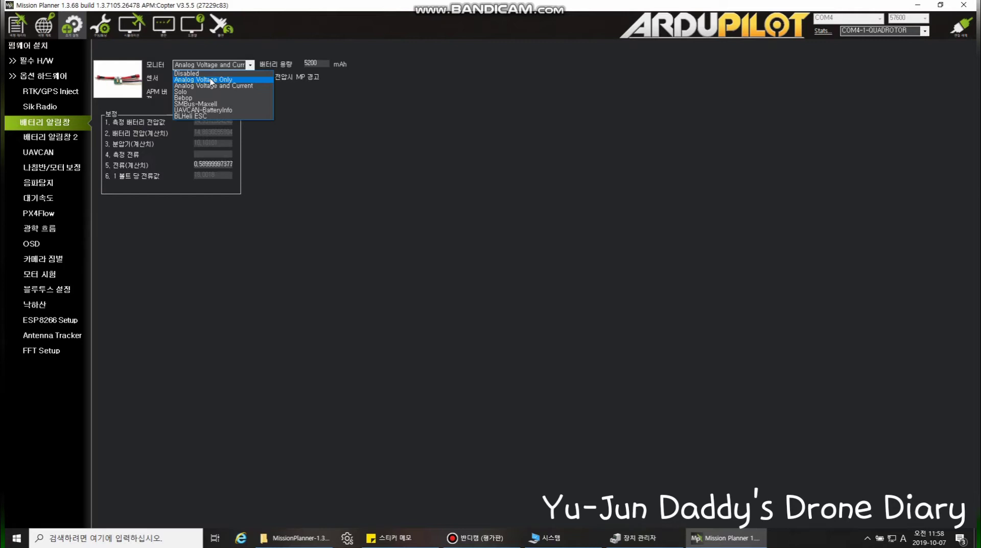
{"action": "left_click", "coordinate": [211, 80]}
{"action": "left_click_drag", "start_coordinate": [212, 121], "coordinate": [194, 121]}
{"action": "left_click", "coordinate": [325, 222]}
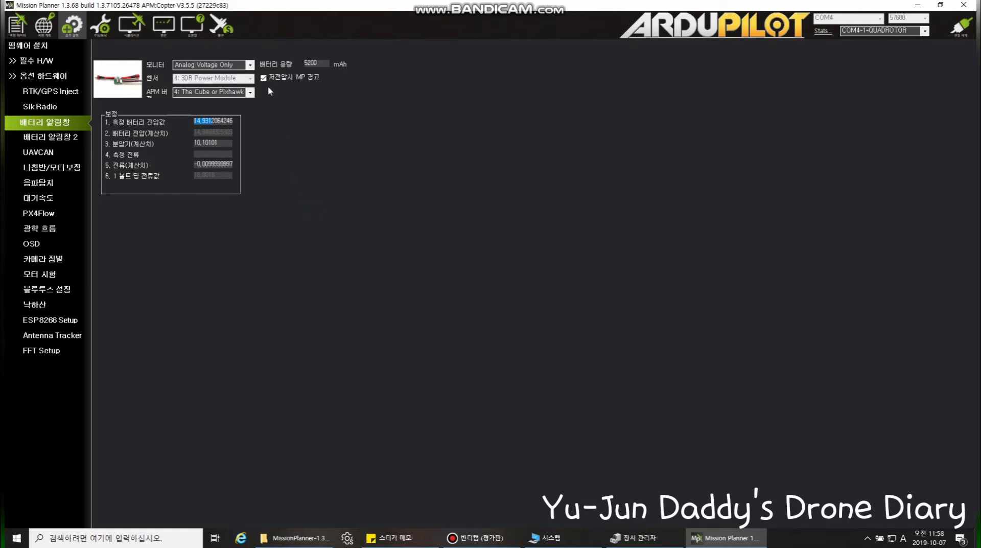
Step: Set the battery monitor to Analog Voltage and Current, and select the measured battery voltage value
{"action": "left_click", "coordinate": [253, 67]}
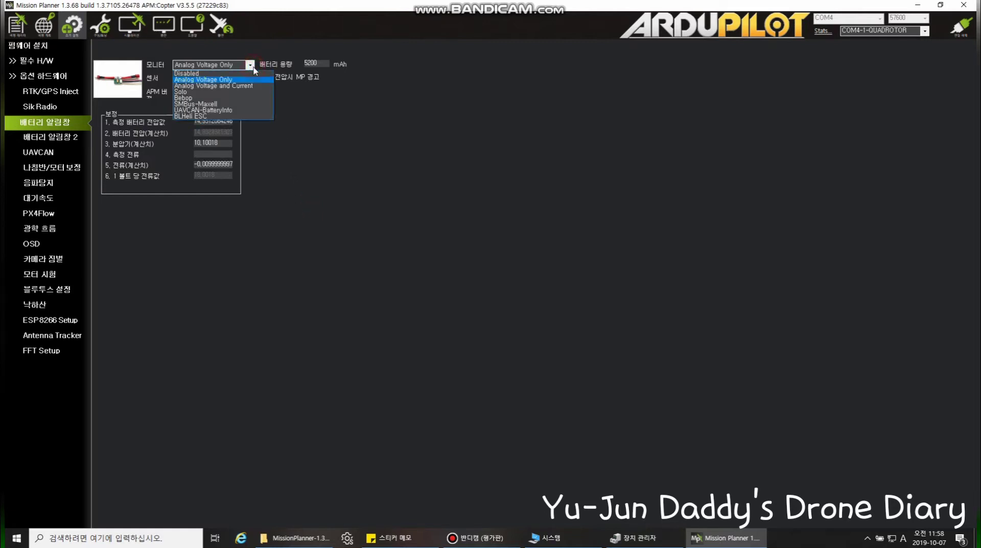
{"action": "left_click", "coordinate": [223, 86]}
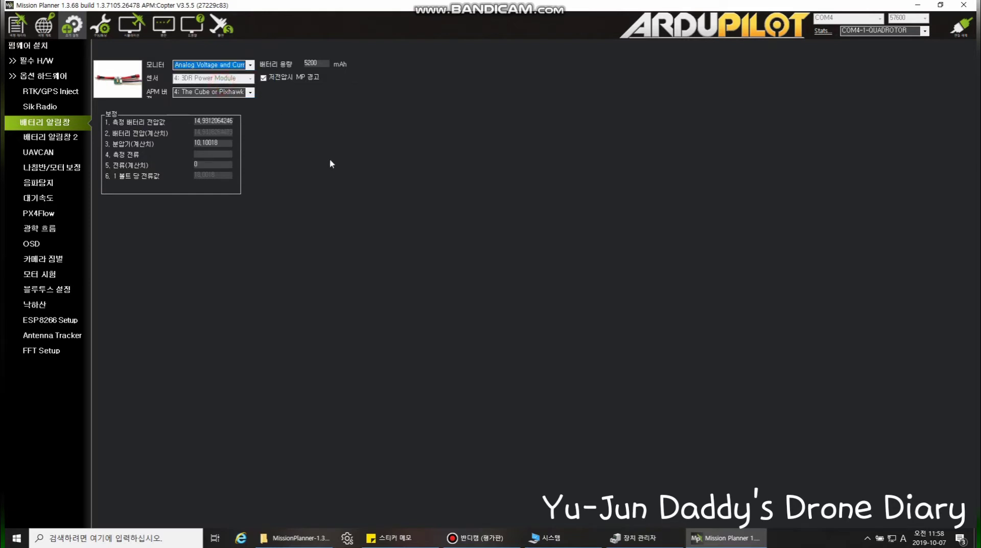
{"action": "left_click", "coordinate": [285, 135]}
{"action": "left_click", "coordinate": [228, 121]}
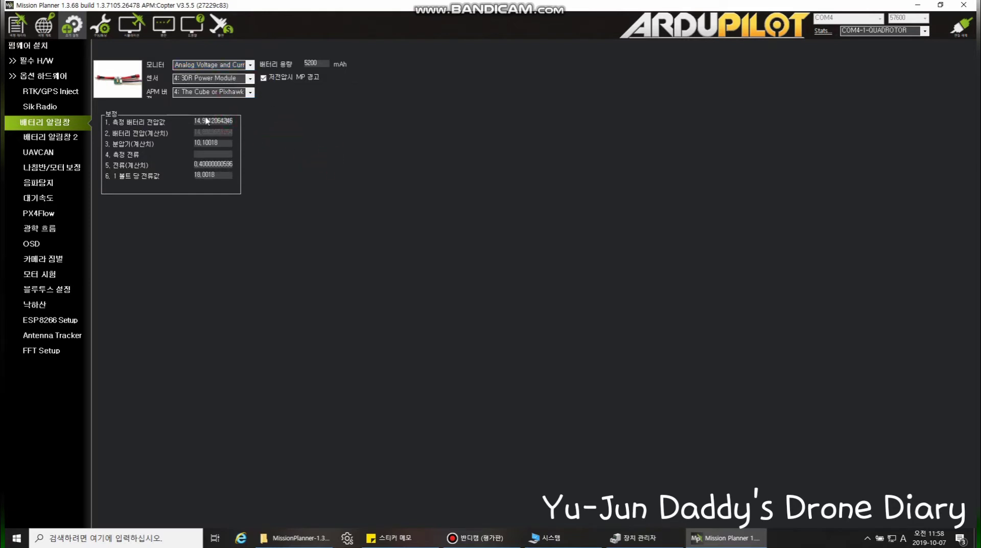
{"action": "left_click", "coordinate": [205, 117]}
{"action": "left_click_drag", "start_coordinate": [225, 122], "coordinate": [180, 119]}
Step: Look over the available power sensor and APM version options for the battery monitor
{"action": "left_click", "coordinate": [250, 79]}
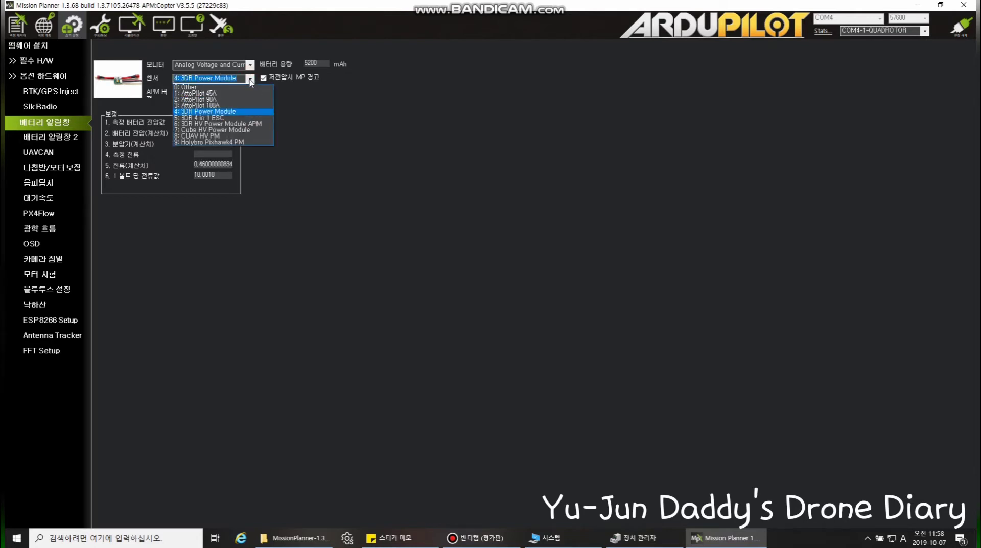
{"action": "left_click", "coordinate": [250, 80]}
{"action": "left_click", "coordinate": [250, 92]}
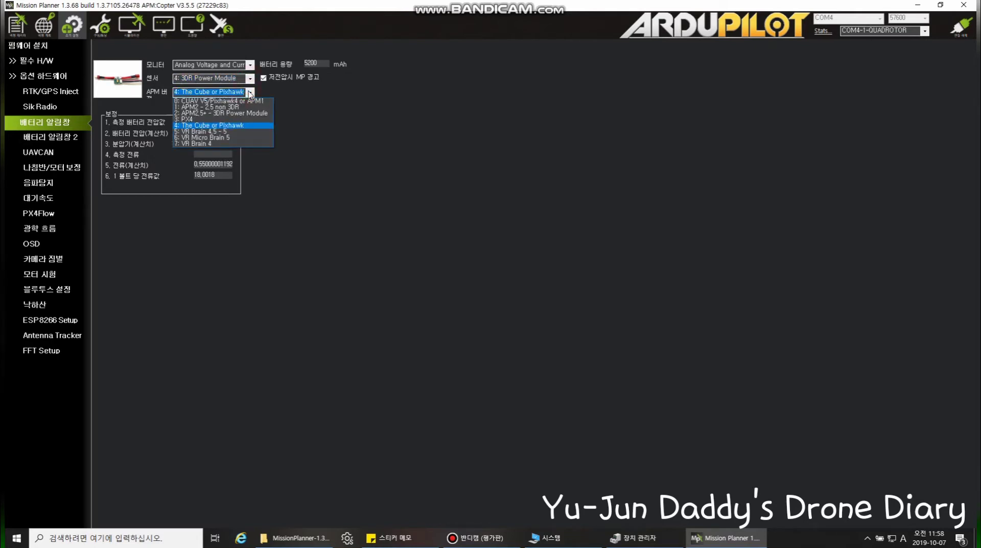
{"action": "left_click", "coordinate": [249, 92]}
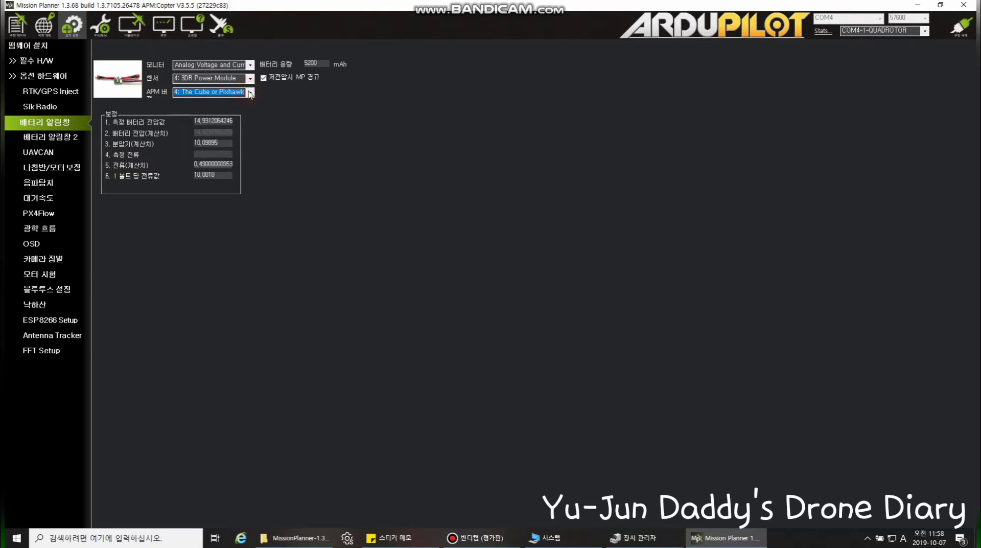
{"action": "left_click", "coordinate": [250, 93]}
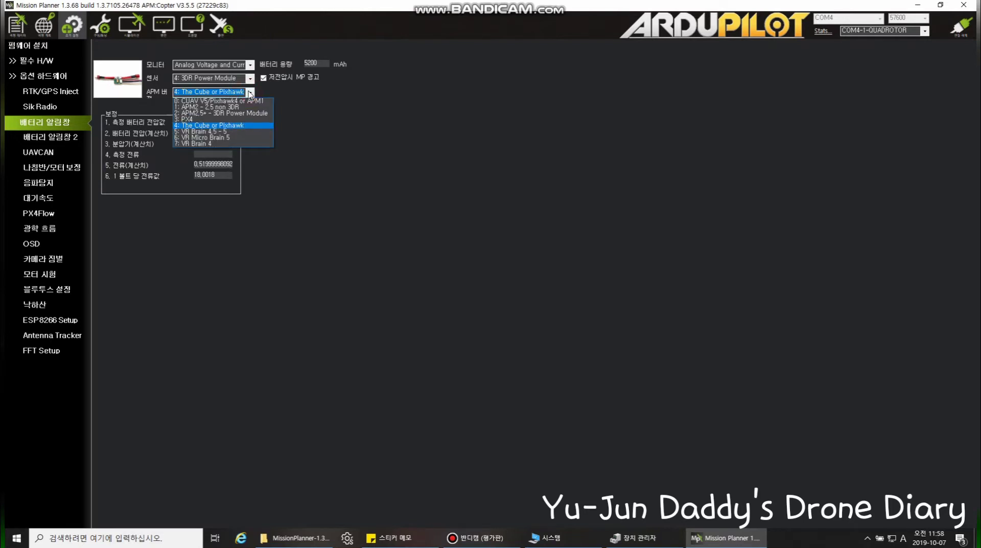
{"action": "left_click", "coordinate": [463, 274]}
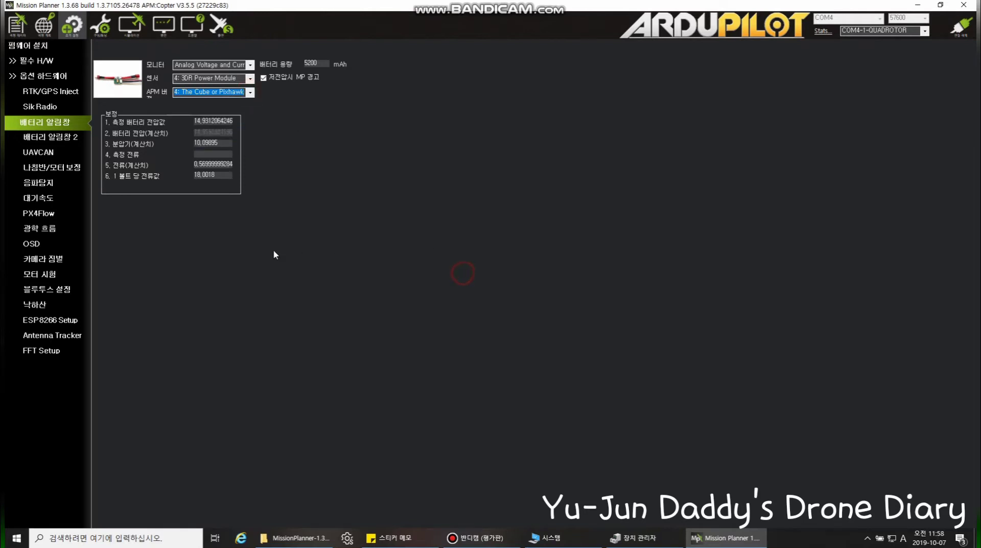
Step: Review the optional hardware pages from the second battery monitor through UAVCAN, compass/motor calibration, airspeed, PX4Flow and optical flow to OSD
{"action": "left_click", "coordinate": [63, 143]}
{"action": "left_click", "coordinate": [46, 160]}
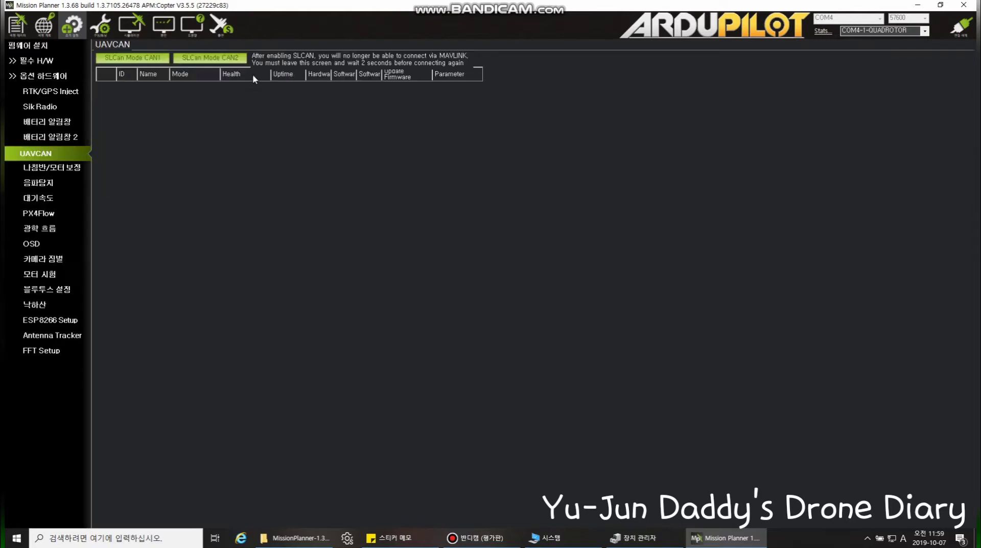
{"action": "left_click", "coordinate": [57, 167]}
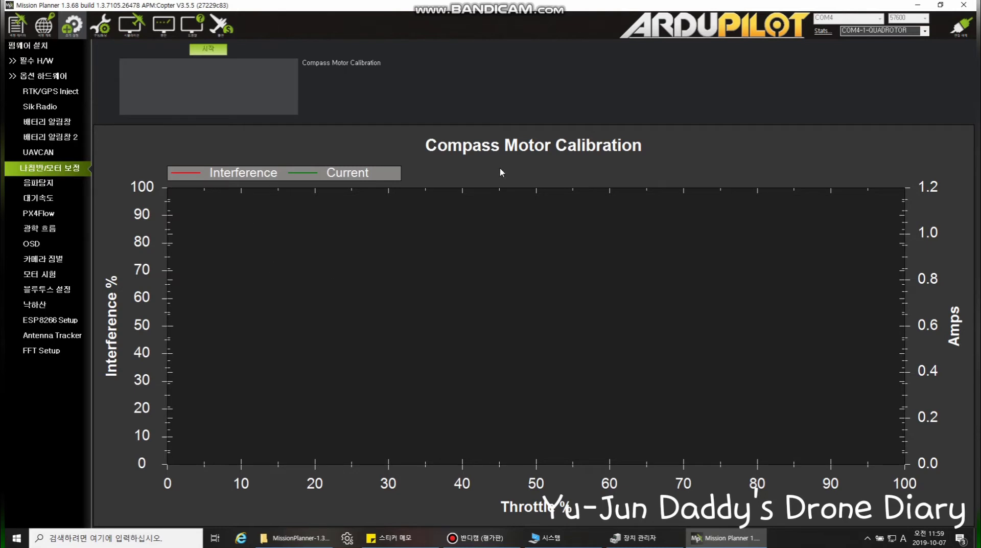
{"action": "left_click", "coordinate": [42, 187]}
{"action": "left_click", "coordinate": [44, 197]}
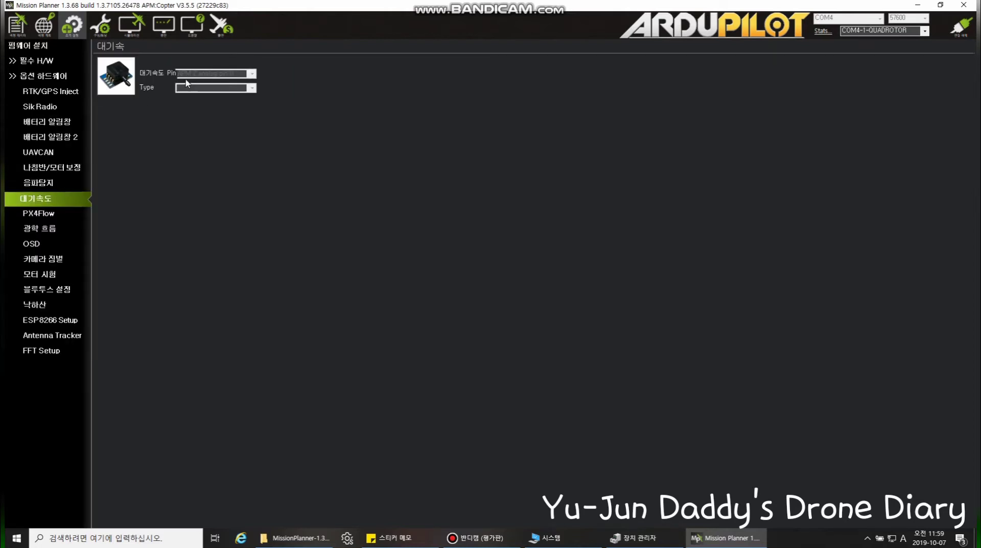
{"action": "left_click", "coordinate": [47, 213]}
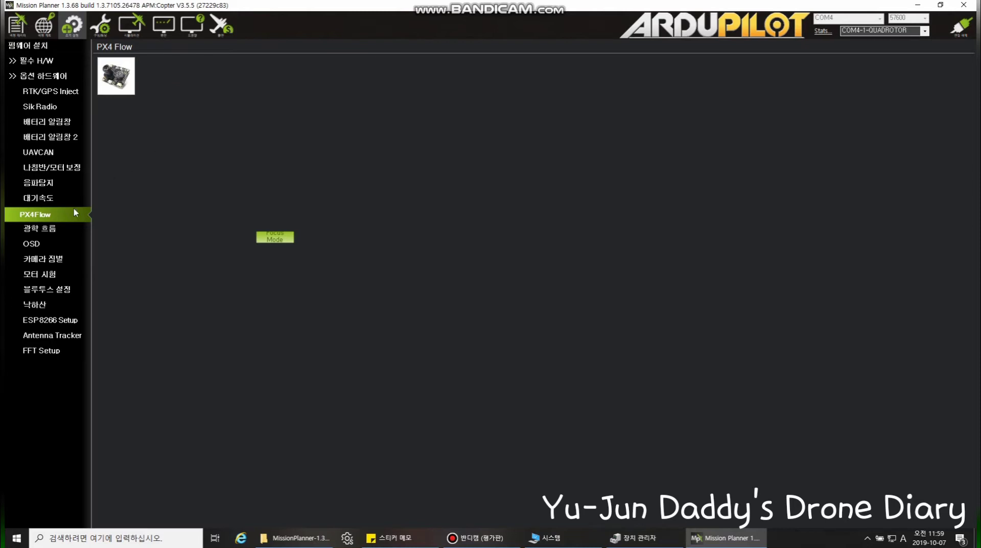
{"action": "left_click", "coordinate": [41, 230]}
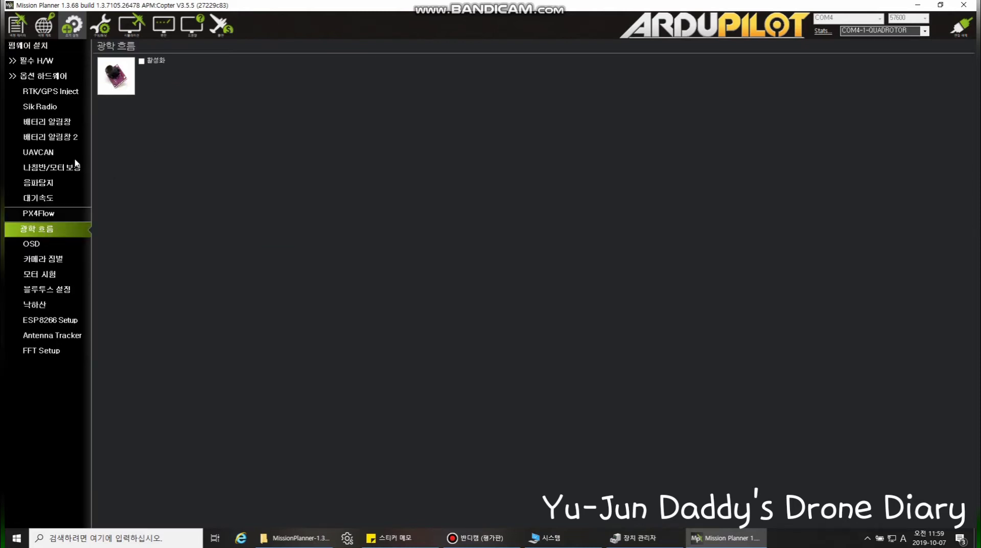
{"action": "left_click", "coordinate": [43, 245]}
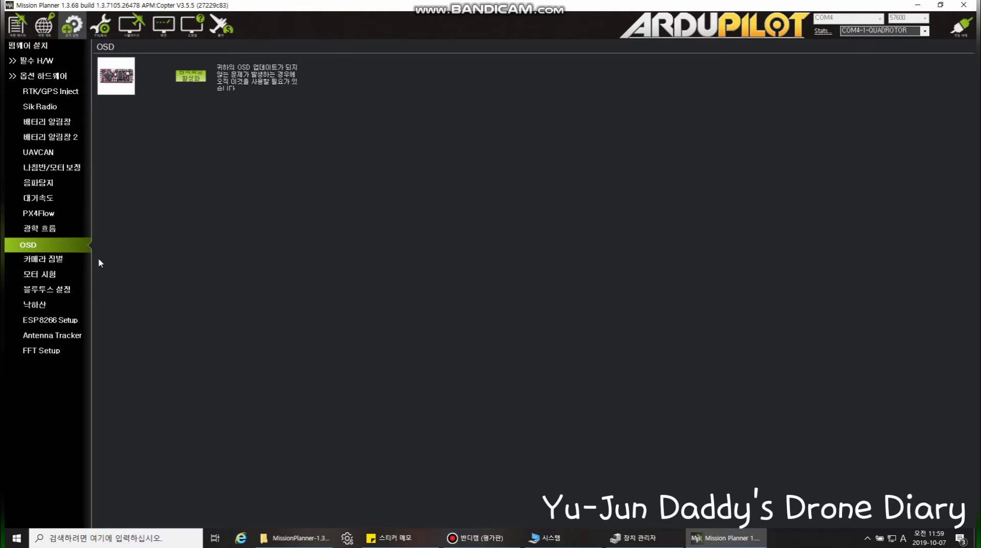
Step: Examine the camera gimbal's tilt servo options and check the channel ranges on the radio calibration page
{"action": "left_click", "coordinate": [62, 260]}
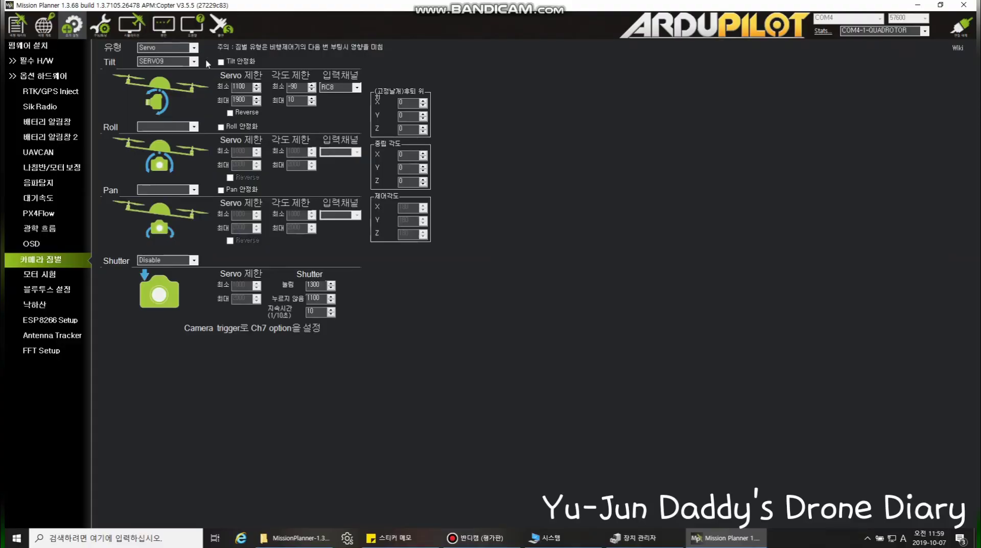
{"action": "left_click", "coordinate": [195, 62]}
{"action": "left_click", "coordinate": [195, 62]}
{"action": "left_click", "coordinate": [64, 62]}
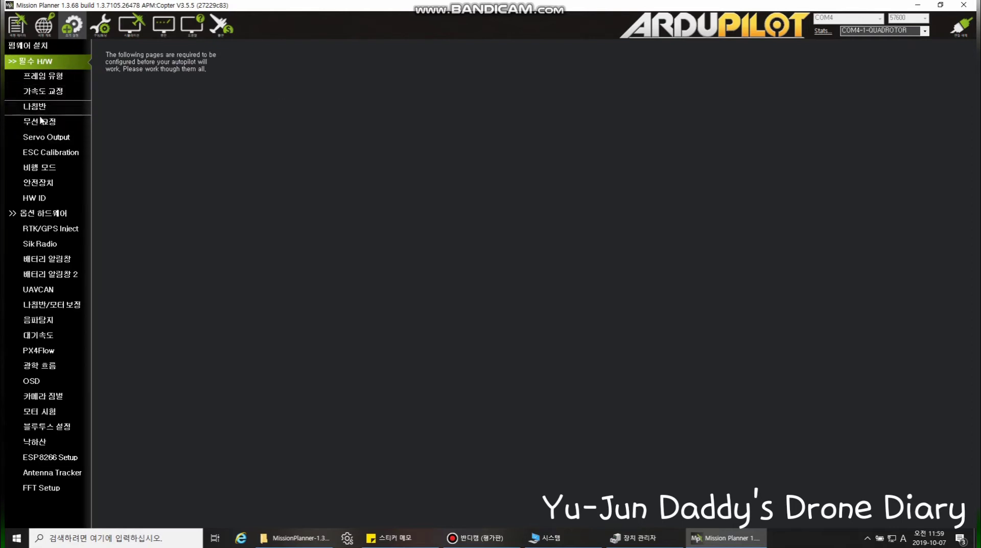
{"action": "left_click", "coordinate": [43, 121]}
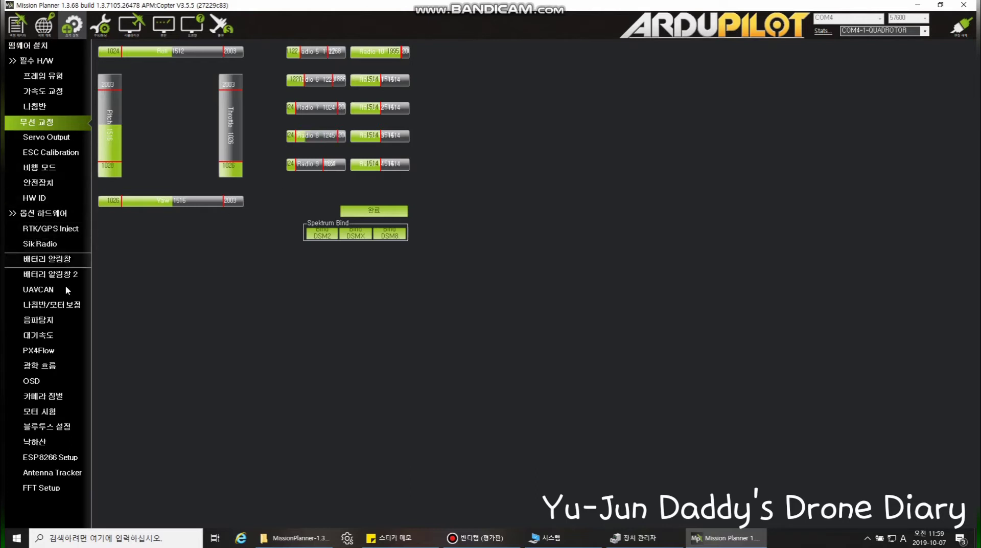
{"action": "left_click", "coordinate": [51, 398]}
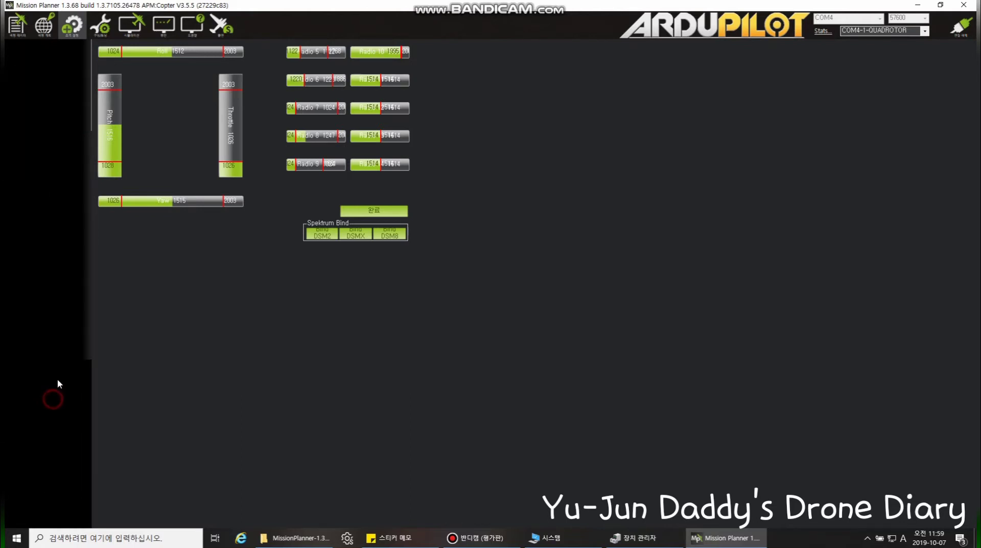
Step: Examine the Motor Test page and its throttle percentage adjustment, and look at the Bluetooth settings
{"action": "left_click", "coordinate": [39, 414]}
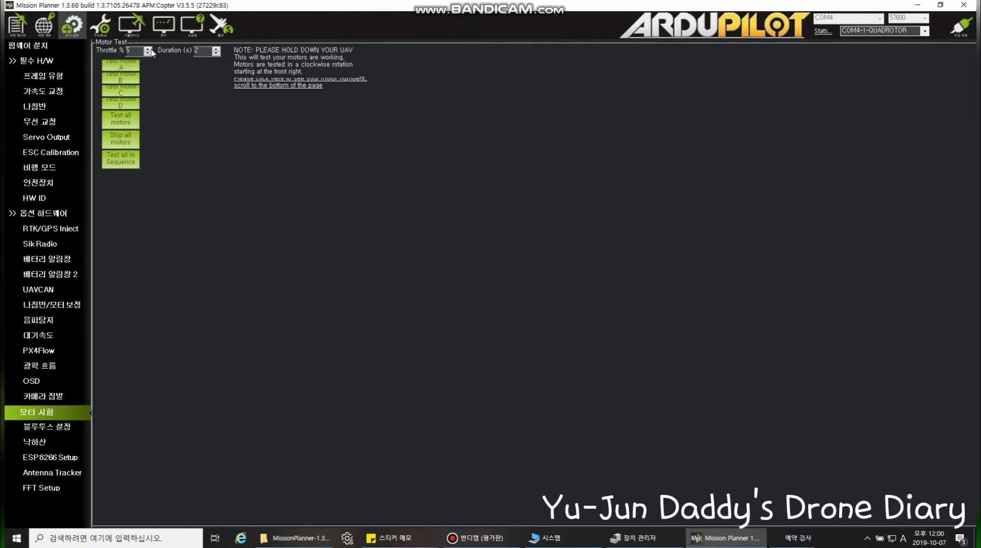
{"action": "left_click", "coordinate": [147, 49]}
{"action": "left_click", "coordinate": [148, 53]}
{"action": "left_click", "coordinate": [149, 53]}
{"action": "left_click", "coordinate": [148, 53]}
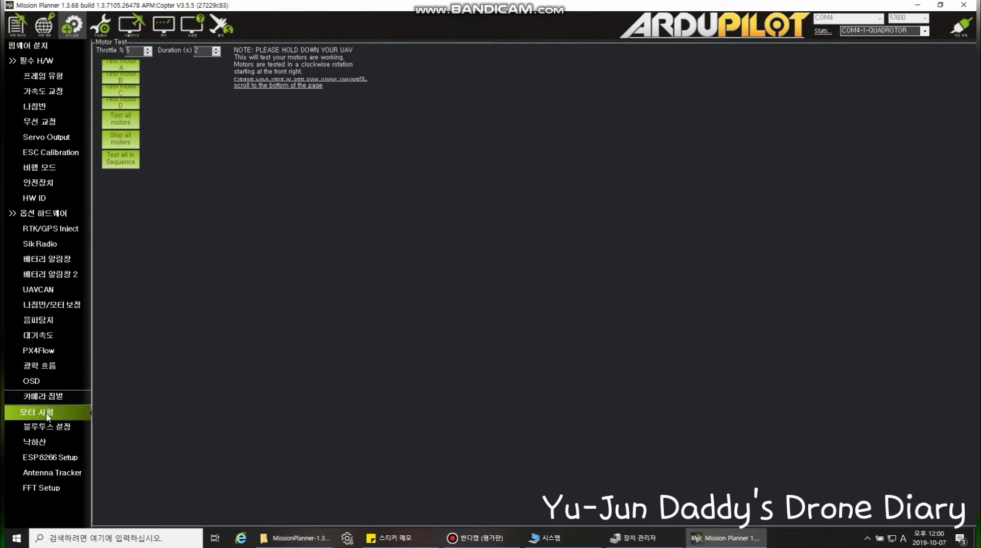
{"action": "left_click", "coordinate": [49, 430]}
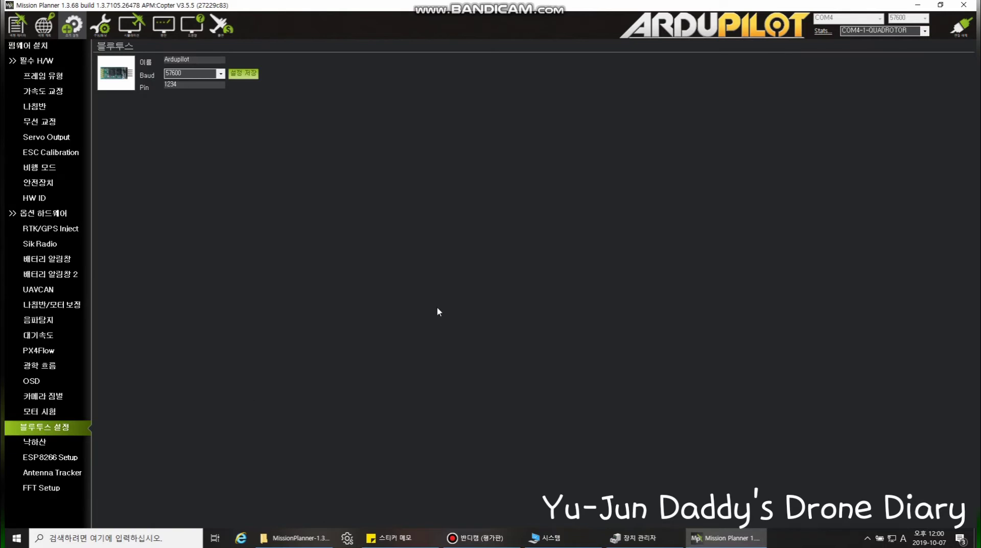
{"action": "left_click", "coordinate": [228, 245]}
Step: Enable the geofence in the tuning configuration and look over its type, maximum altitude and maximum radius settings
{"action": "left_click", "coordinate": [107, 32]}
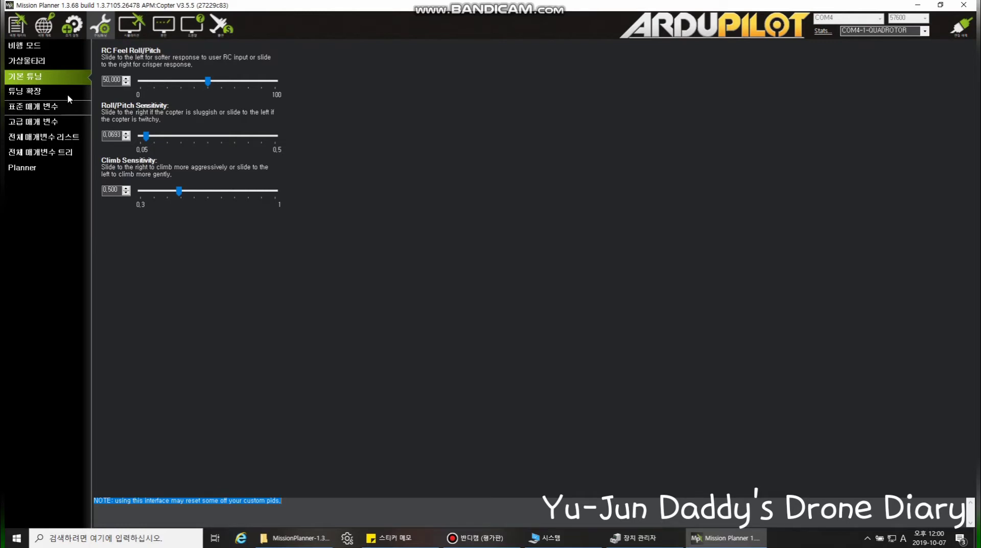
{"action": "left_click", "coordinate": [36, 49]}
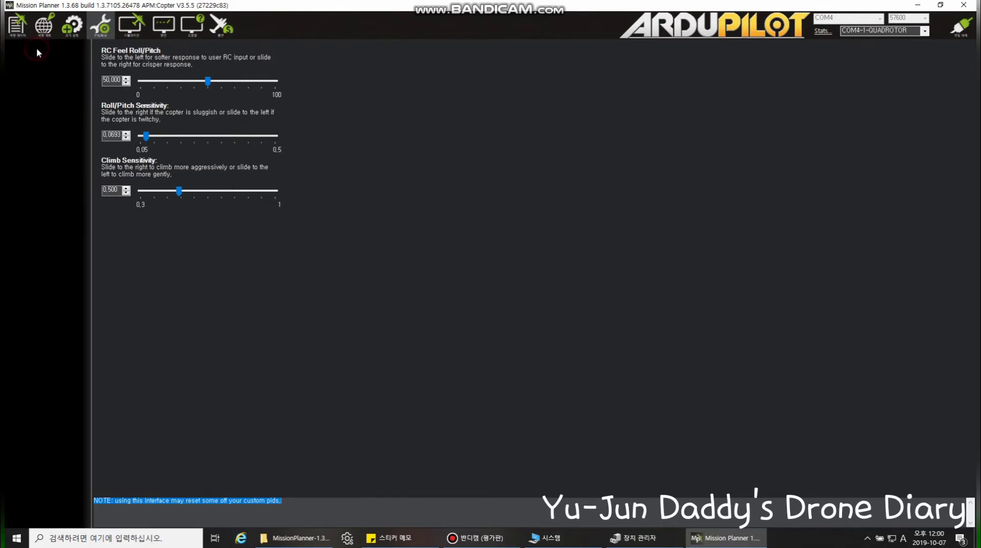
{"action": "left_click", "coordinate": [34, 62]}
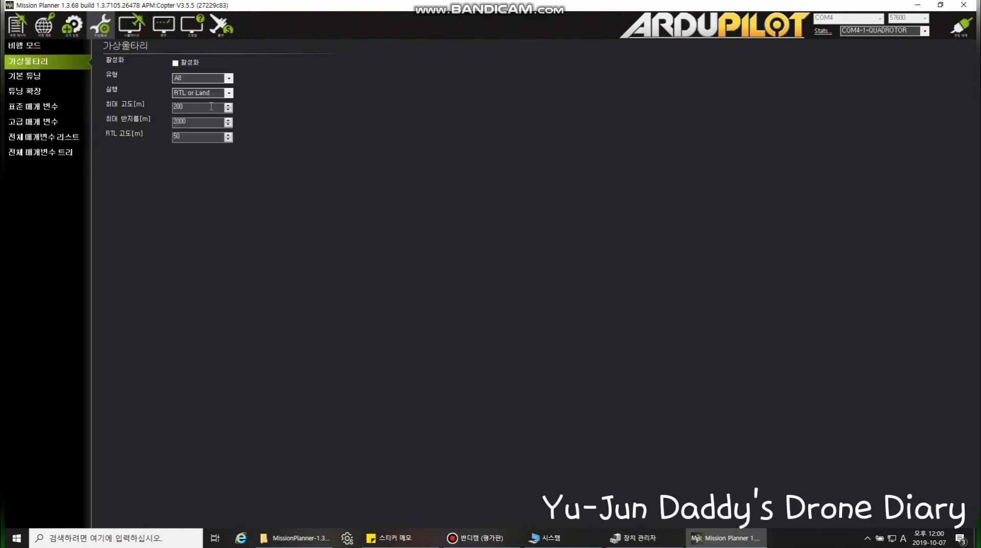
{"action": "left_click", "coordinate": [176, 63]}
{"action": "left_click", "coordinate": [232, 77]}
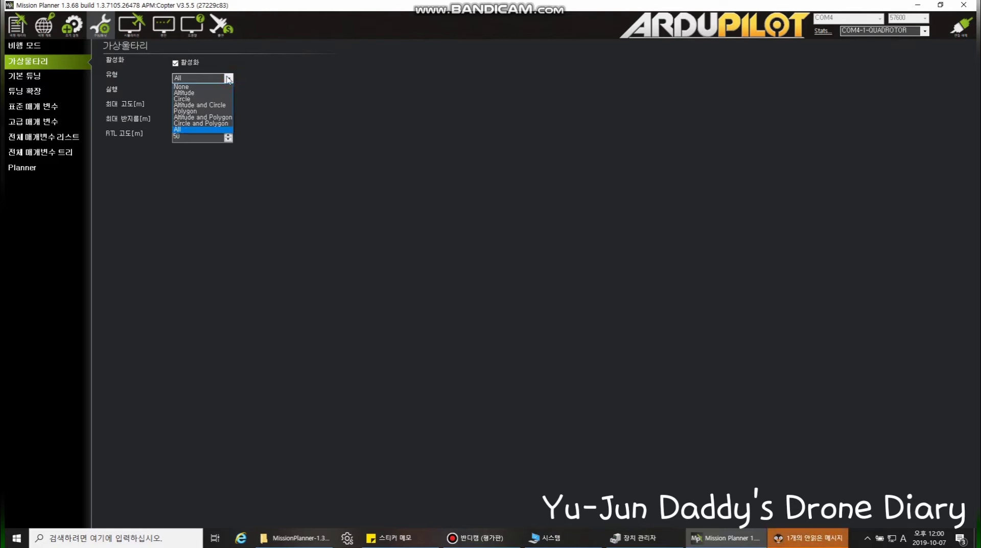
{"action": "left_click", "coordinate": [233, 77]}
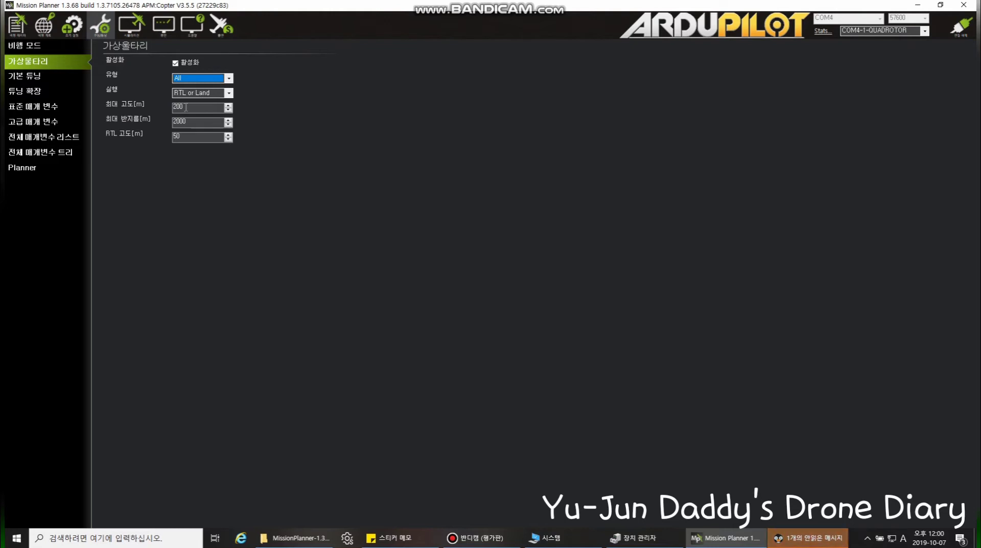
{"action": "left_click_drag", "start_coordinate": [183, 107], "coordinate": [176, 107]}
{"action": "double_click", "coordinate": [194, 121]}
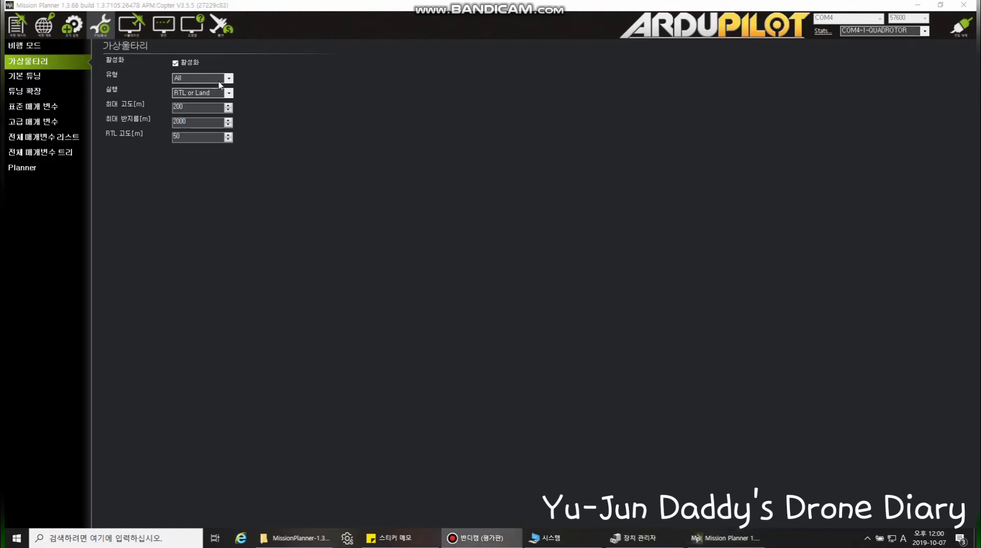
{"action": "left_click", "coordinate": [177, 63]}
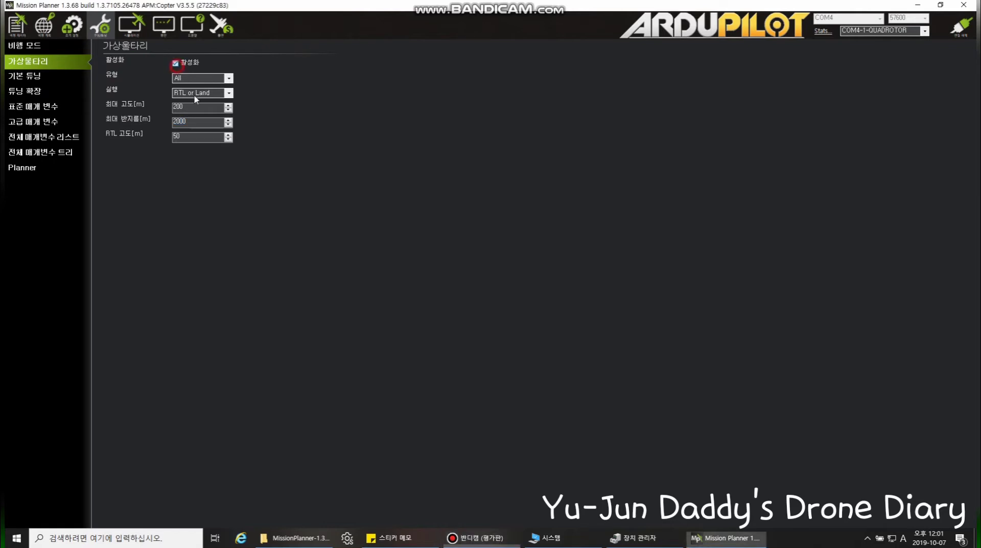
Step: Review the Basic Tuning and Extended Tuning pages, and examine the options available for RC7 Opt
{"action": "left_click", "coordinate": [21, 80]}
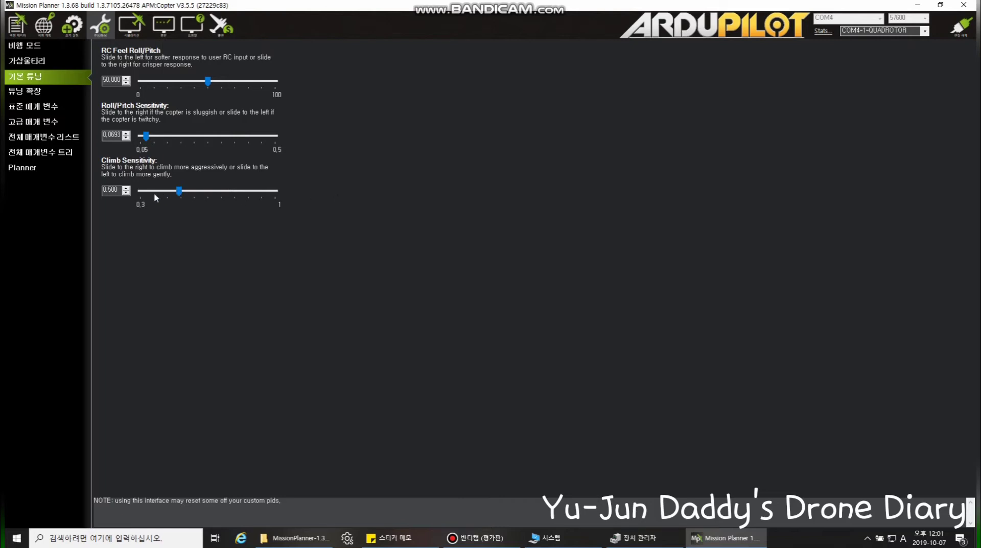
{"action": "left_click", "coordinate": [34, 91]}
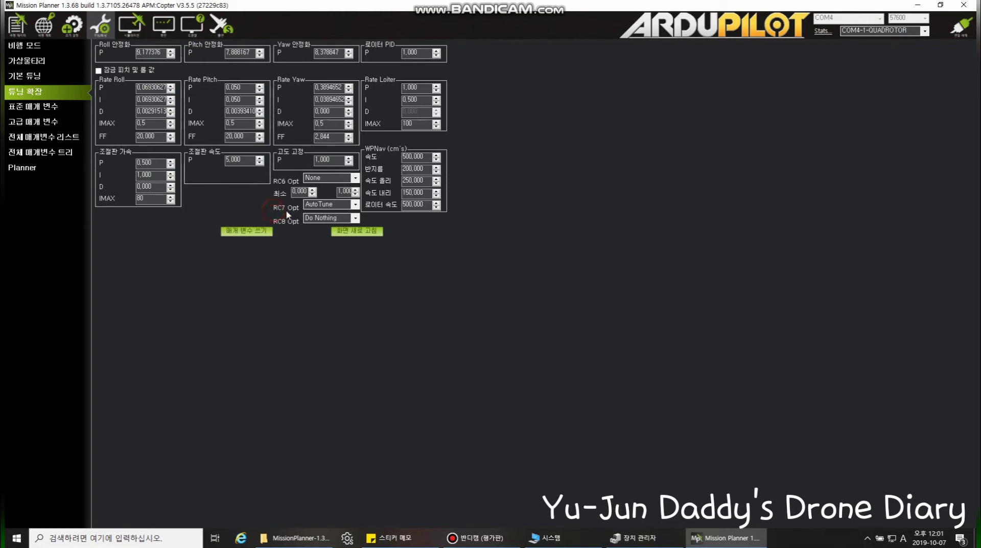
{"action": "key", "text": "F12"}
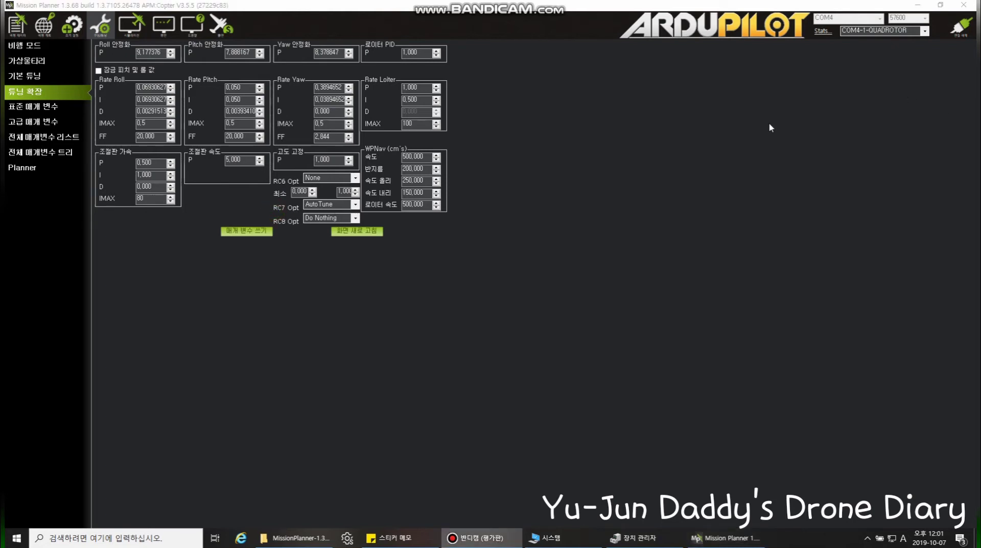
{"action": "left_click", "coordinate": [355, 205]}
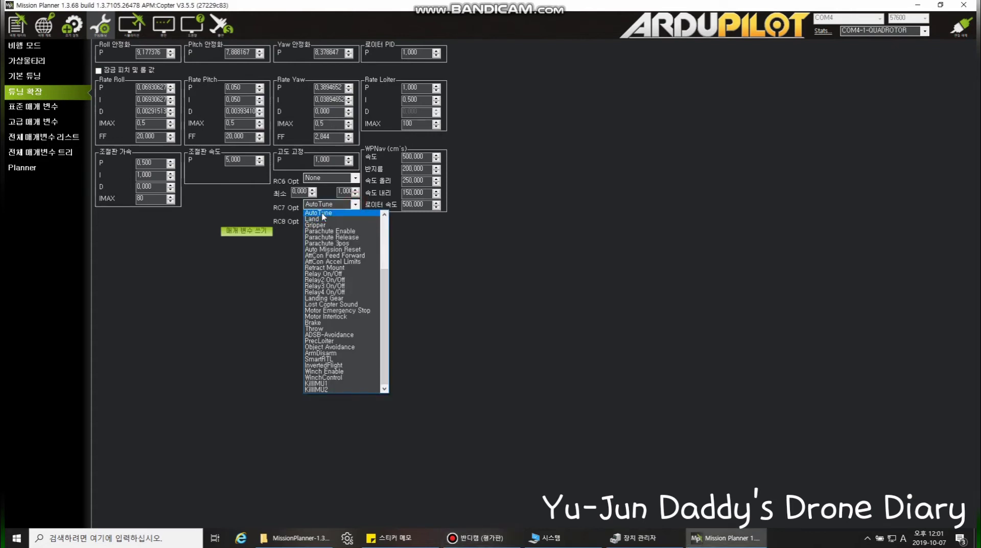
{"action": "left_click", "coordinate": [605, 260]}
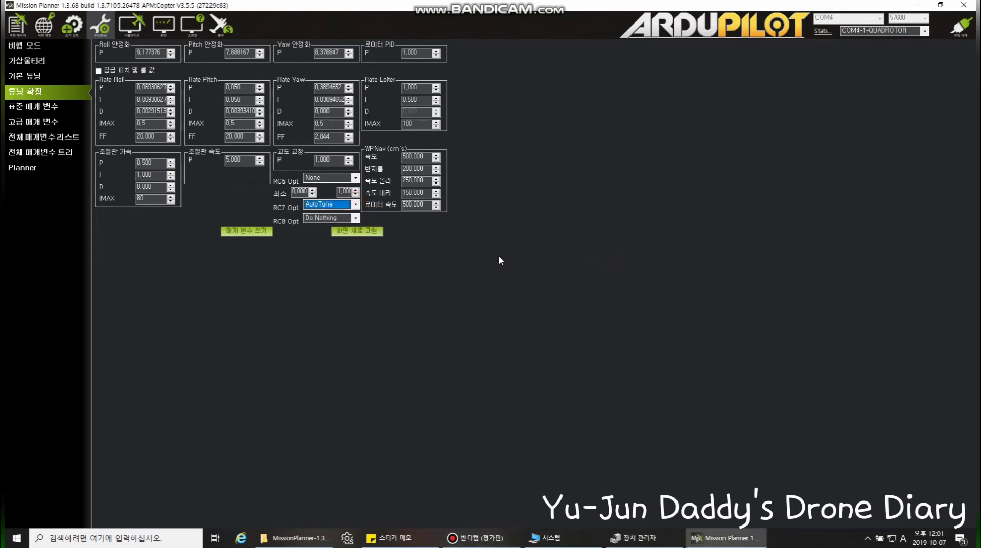
Step: Open the full parameter list, accept its raw parameter warning, and filter the parameters by "max"
{"action": "left_click", "coordinate": [34, 109]}
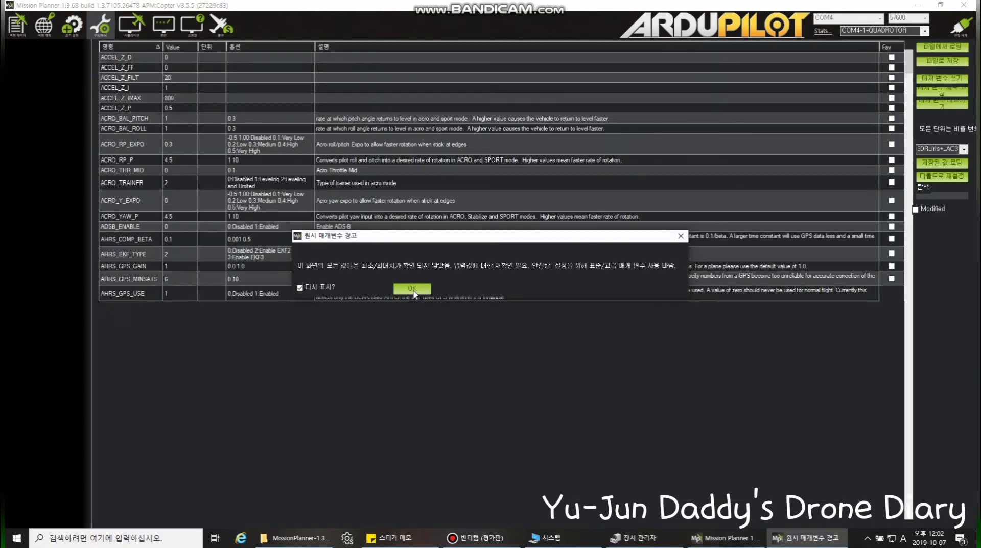
{"action": "left_click", "coordinate": [412, 289]}
{"action": "left_click", "coordinate": [926, 196]}
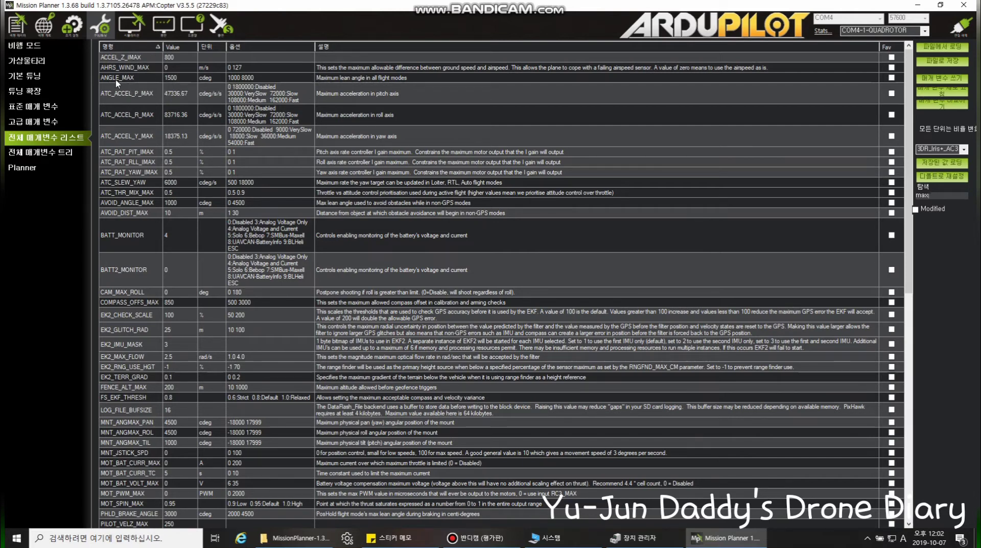
Step: Edit the ANGLE_MAX maximum lean angle value, entering 41, and write the changed parameters to the flight controller
{"action": "left_click", "coordinate": [185, 80]}
{"action": "left_click", "coordinate": [184, 78]}
{"action": "left_click", "coordinate": [165, 77]}
{"action": "type", "text": "41"}
{"action": "left_click", "coordinate": [188, 77]}
{"action": "left_click", "coordinate": [933, 78]}
{"action": "left_click", "coordinate": [532, 290]}
{"action": "left_click", "coordinate": [529, 277]}
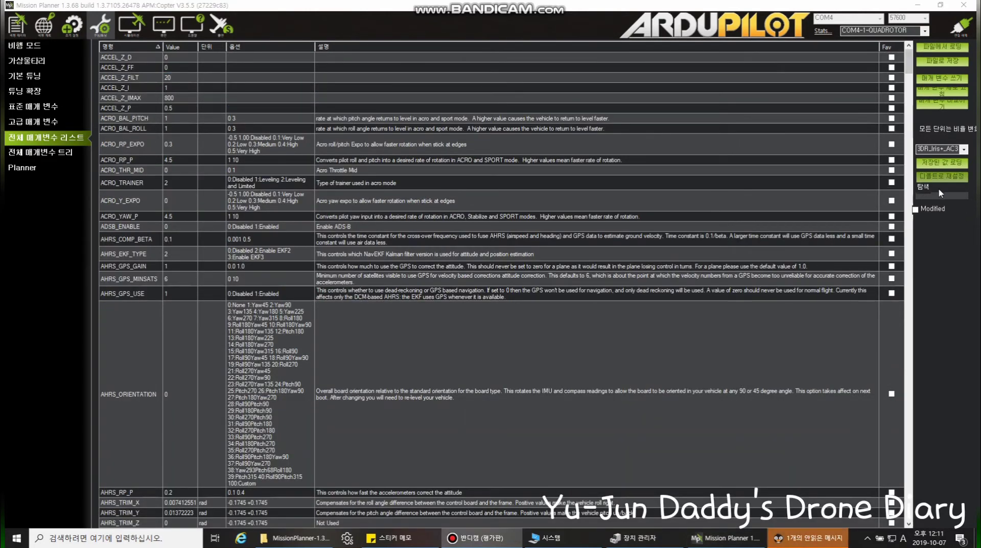
Step: Search the full parameter list for "ins" and examine the INS_POS accelerometer position parameters
{"action": "left_click", "coordinate": [941, 193]}
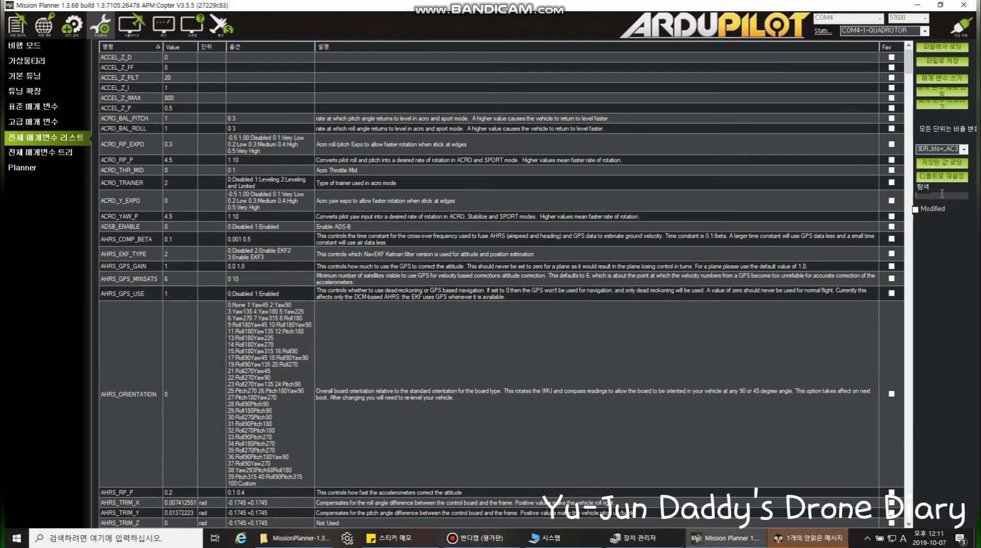
{"action": "type", "text": "in"}
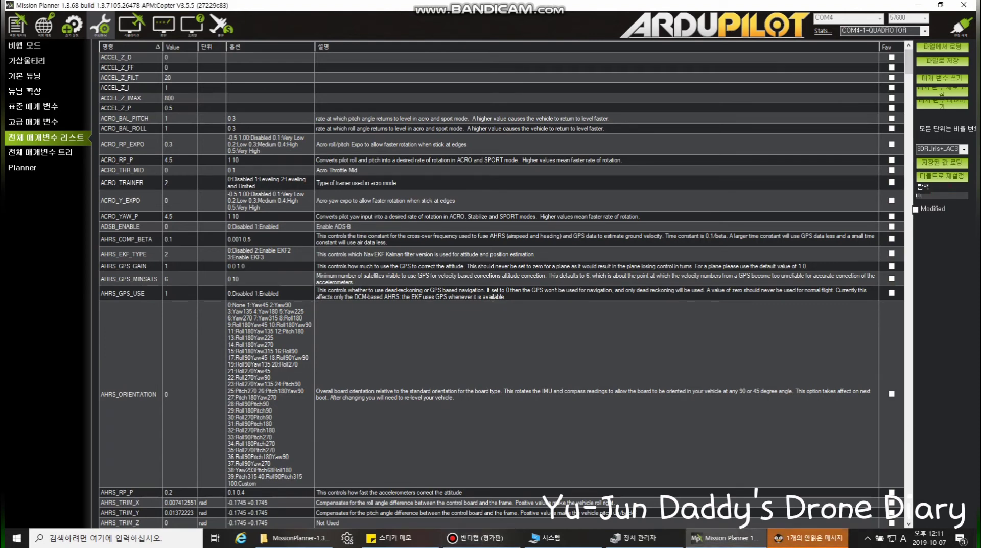
{"action": "type", "text": "s"}
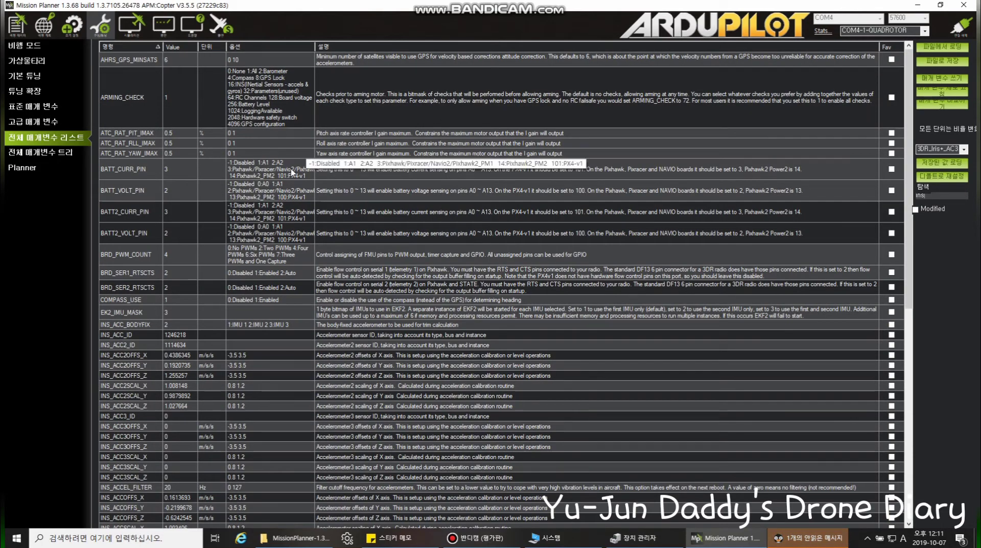
{"action": "scroll", "coordinate": [220, 192], "scroll_direction": "down", "scroll_amount": 3}
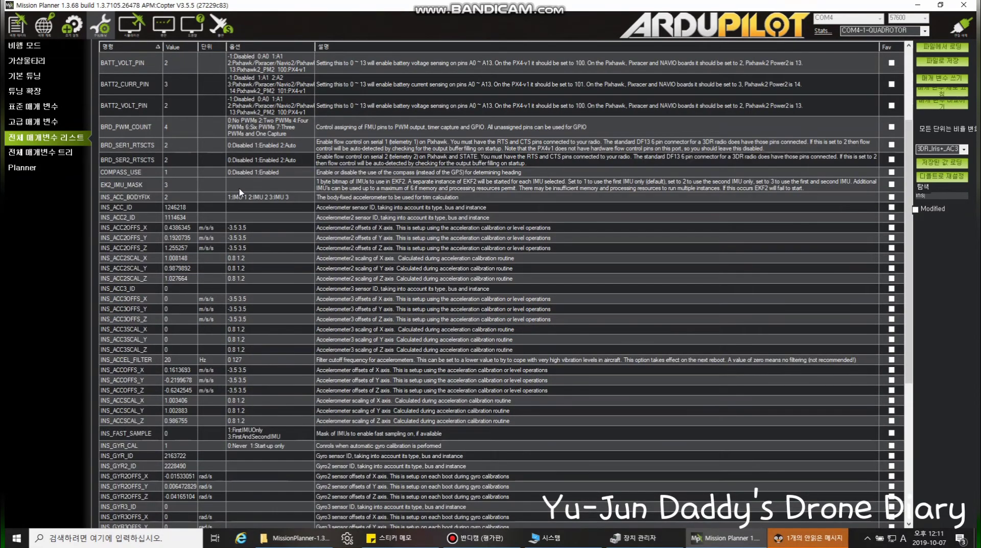
{"action": "scroll", "coordinate": [234, 194], "scroll_direction": "down", "scroll_amount": 3}
{"action": "scroll", "coordinate": [234, 193], "scroll_direction": "down", "scroll_amount": 4}
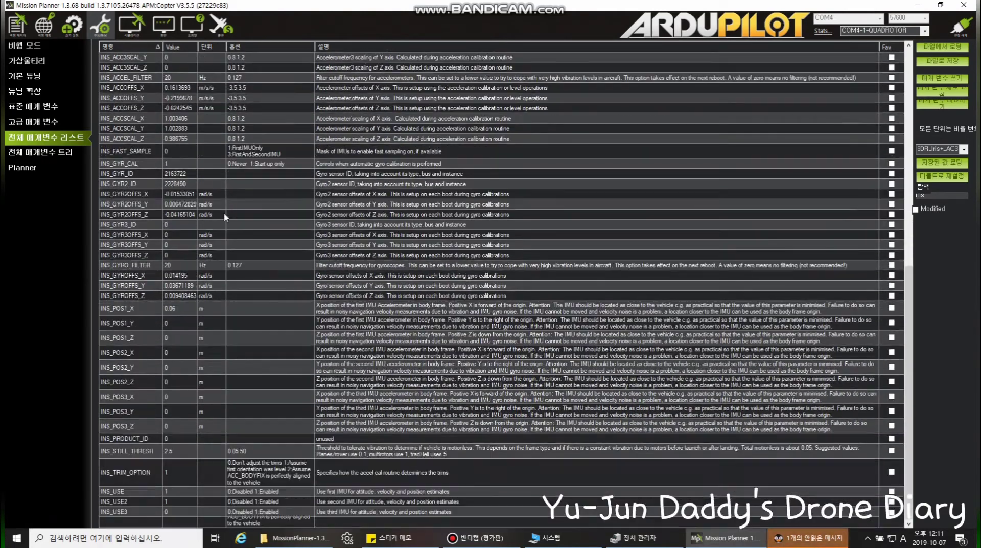
{"action": "scroll", "coordinate": [211, 256], "scroll_direction": "down", "scroll_amount": 1}
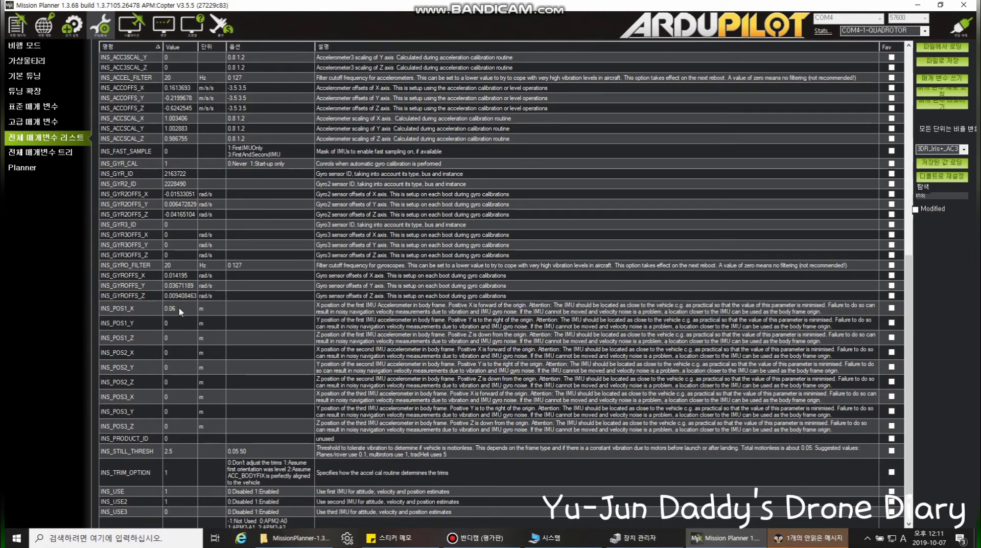
Step: Search the full parameter list for "gps" and examine the GPS_POS antenna position parameters
{"action": "left_click_drag", "start_coordinate": [967, 193], "coordinate": [879, 200]}
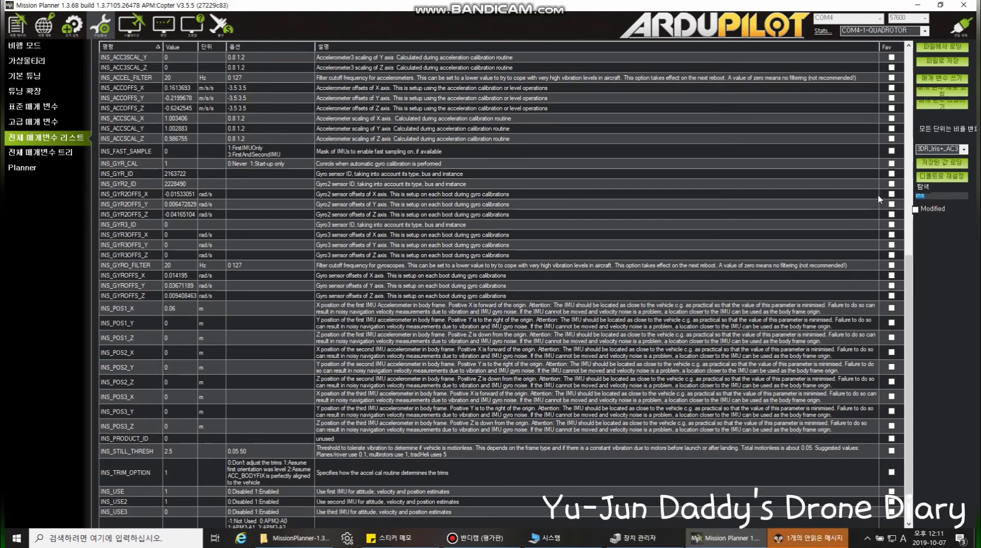
{"action": "type", "text": "gps"}
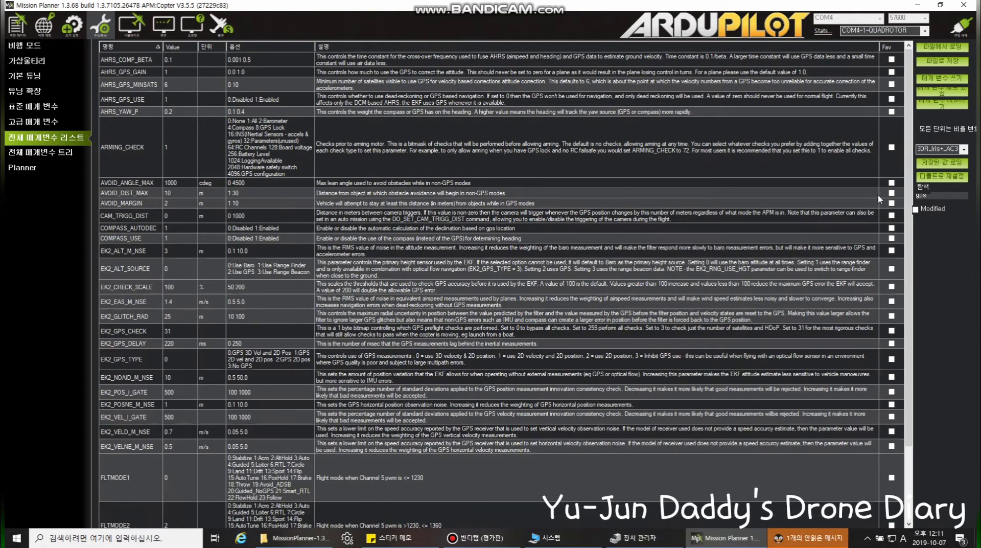
{"action": "scroll", "coordinate": [177, 240], "scroll_direction": "down", "scroll_amount": 3}
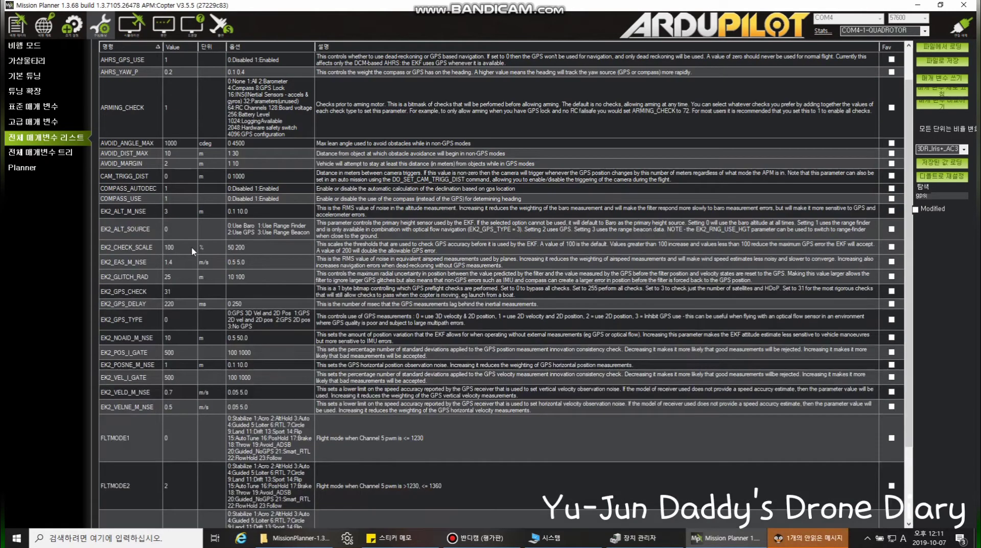
{"action": "scroll", "coordinate": [180, 273], "scroll_direction": "down", "scroll_amount": 5}
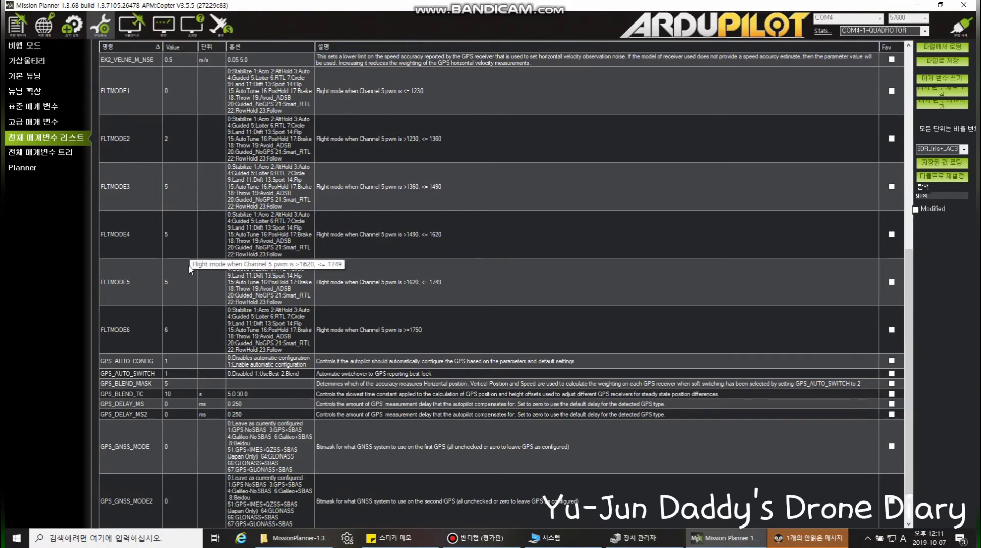
{"action": "scroll", "coordinate": [189, 269], "scroll_direction": "down", "scroll_amount": 6}
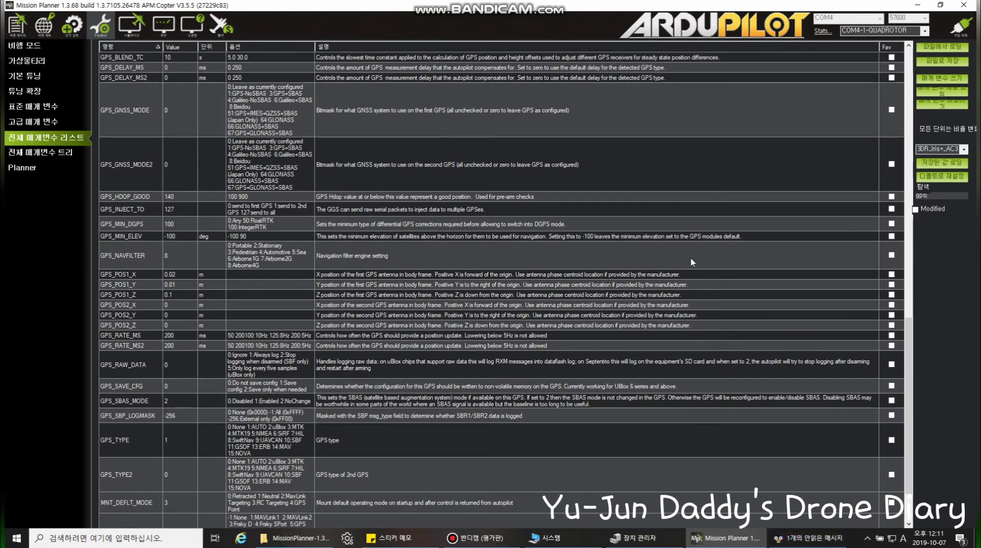
Step: Search the full parameter list for "arm" and examine the ARMING_CHECK options and the other matching parameters
{"action": "double_click", "coordinate": [922, 195]}
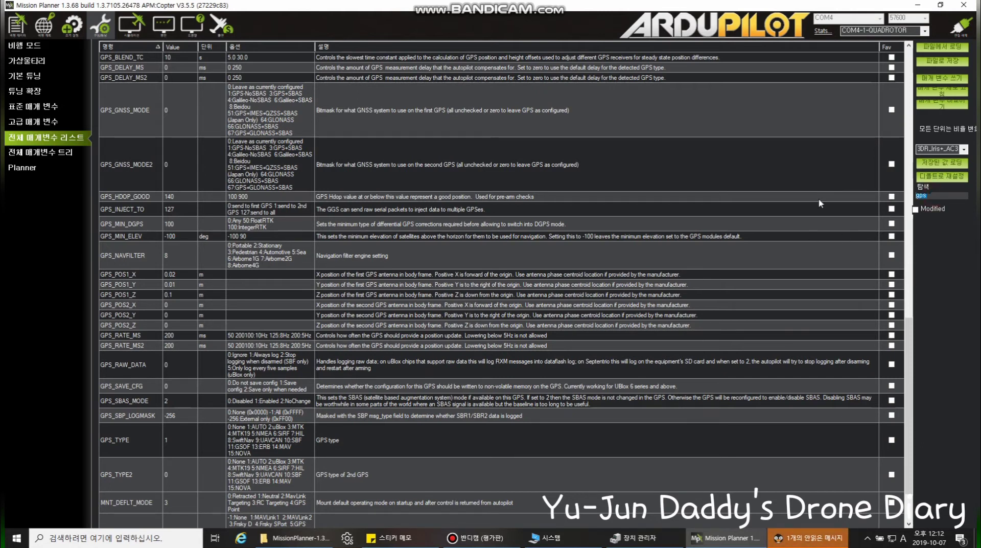
{"action": "type", "text": "ㅎ"}
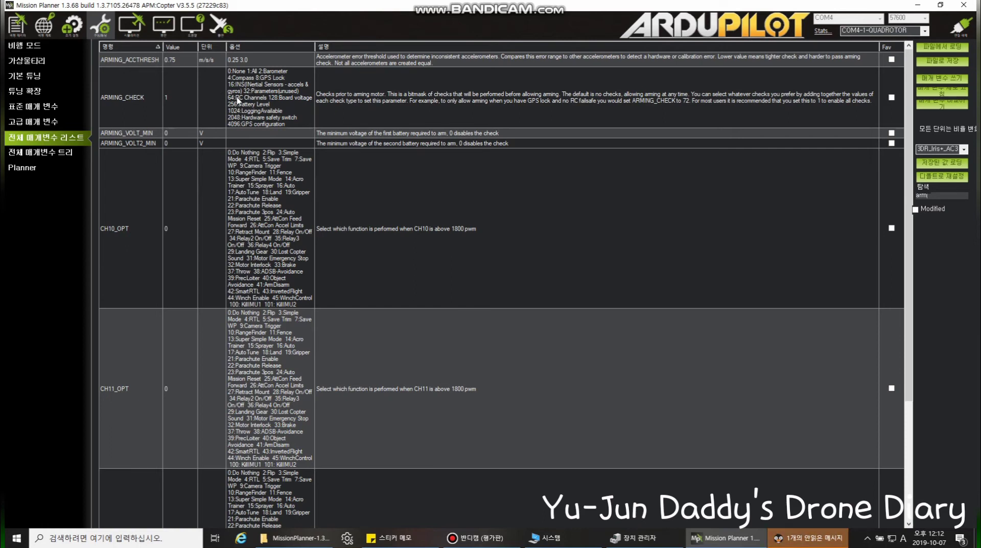
{"action": "scroll", "coordinate": [193, 151], "scroll_direction": "down", "scroll_amount": 6}
{"action": "scroll", "coordinate": [193, 151], "scroll_direction": "down", "scroll_amount": 3}
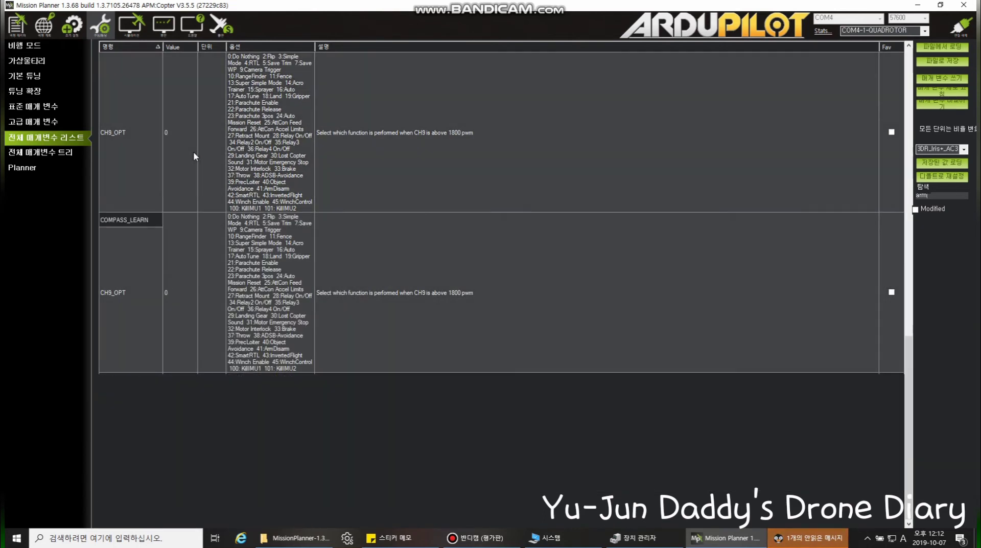